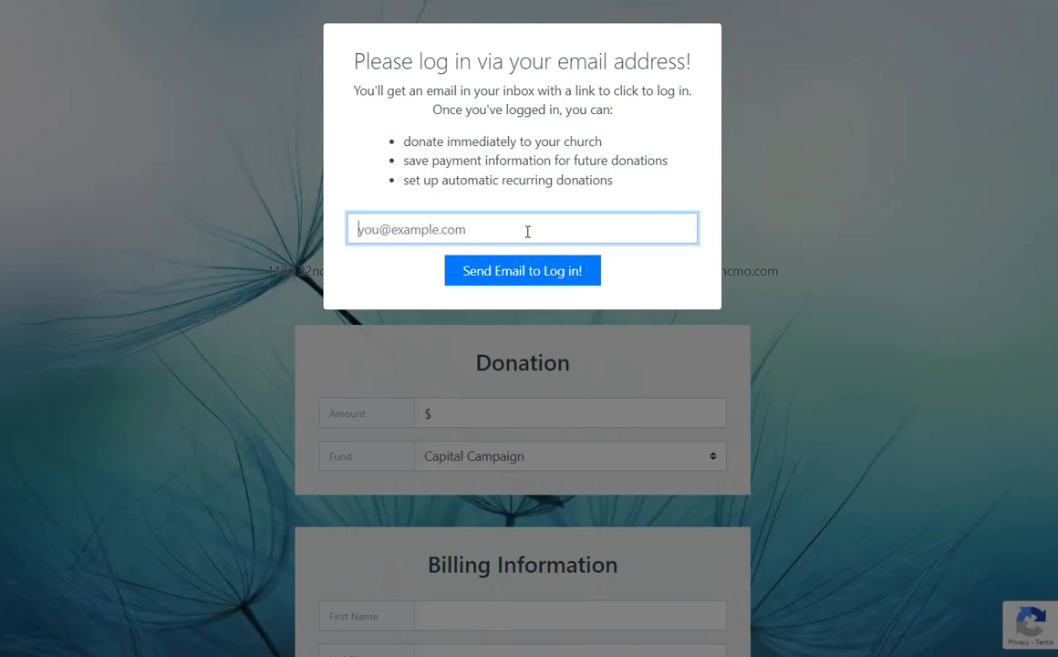
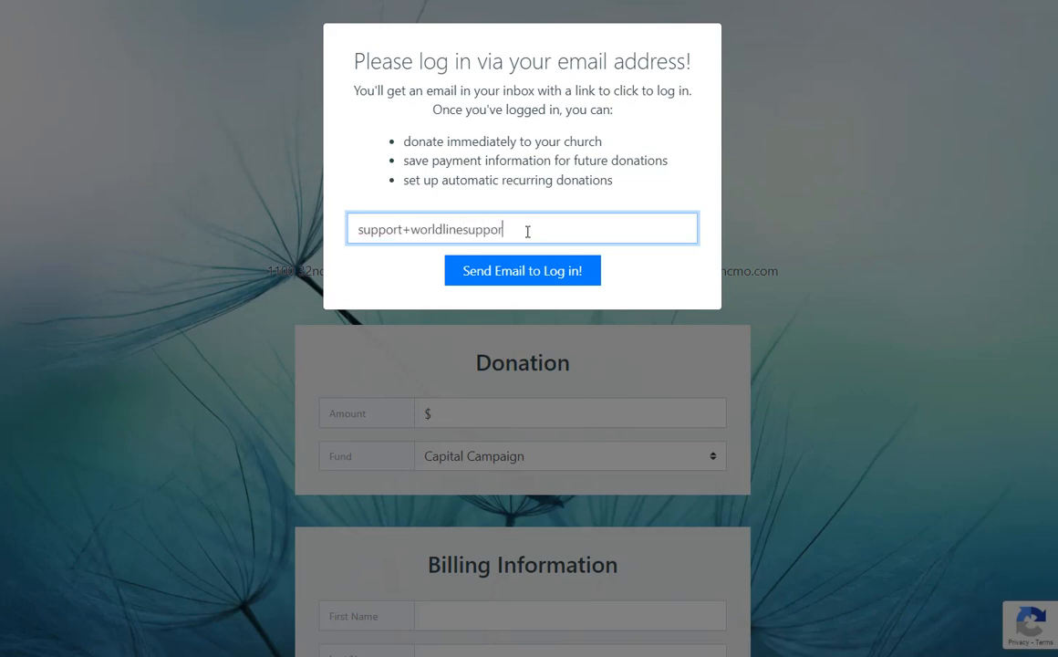
Request an Online Giving login link for the support e-mail address and open the received message.
{"action": "left_click", "coordinate": [529, 274]}
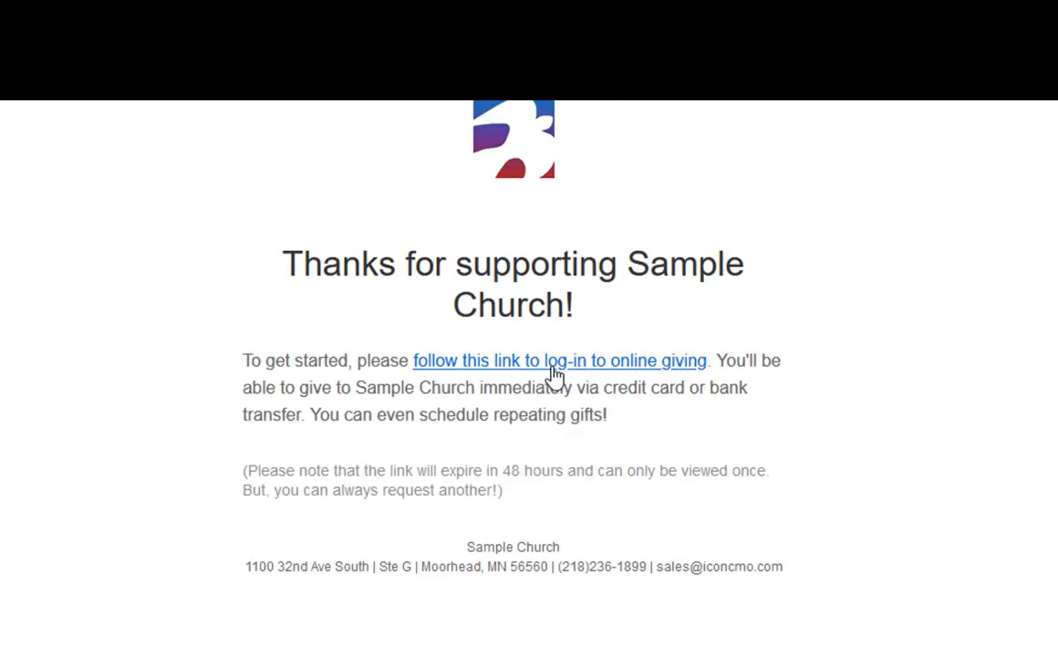
Open the donation page from the e-mailed link and enter a $50.00 gift to the General Fund.
{"action": "left_click", "coordinate": [552, 363]}
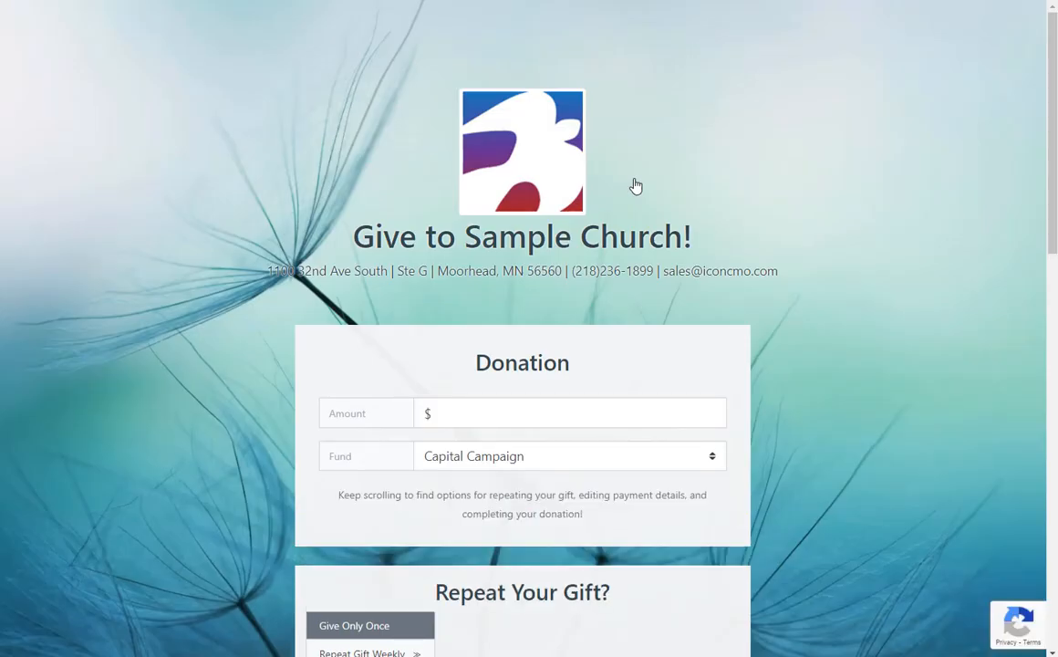
{"action": "scroll", "coordinate": [430, 354], "scroll_direction": "down", "scroll_amount": 1}
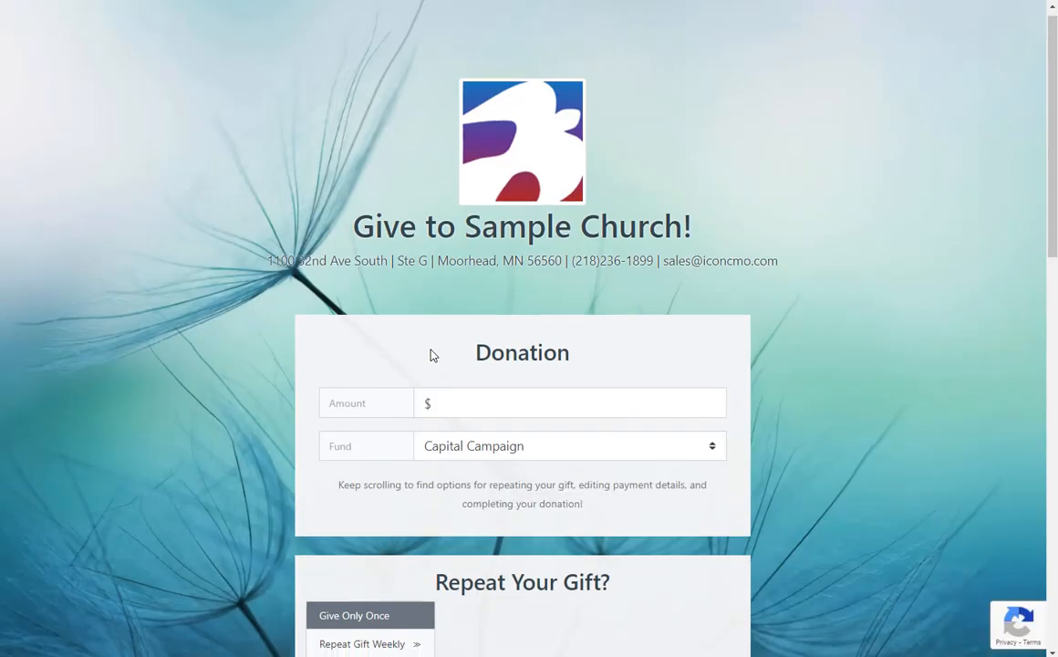
{"action": "scroll", "coordinate": [432, 348], "scroll_direction": "down", "scroll_amount": 1}
{"action": "left_click", "coordinate": [465, 262]}
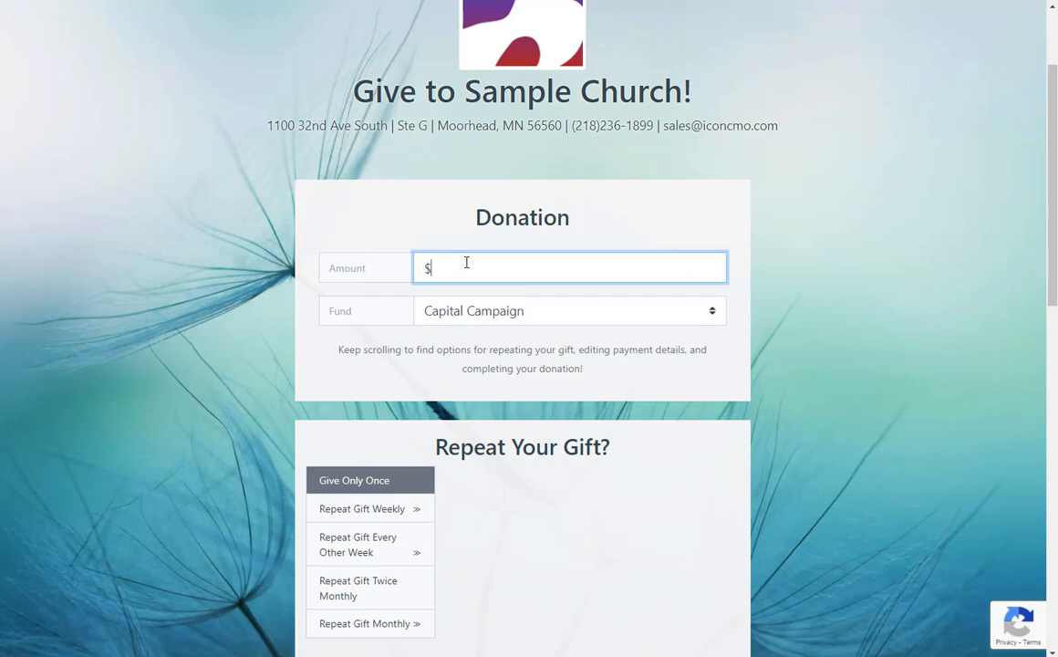
{"action": "type", "text": "50.00"}
{"action": "left_click", "coordinate": [474, 316]}
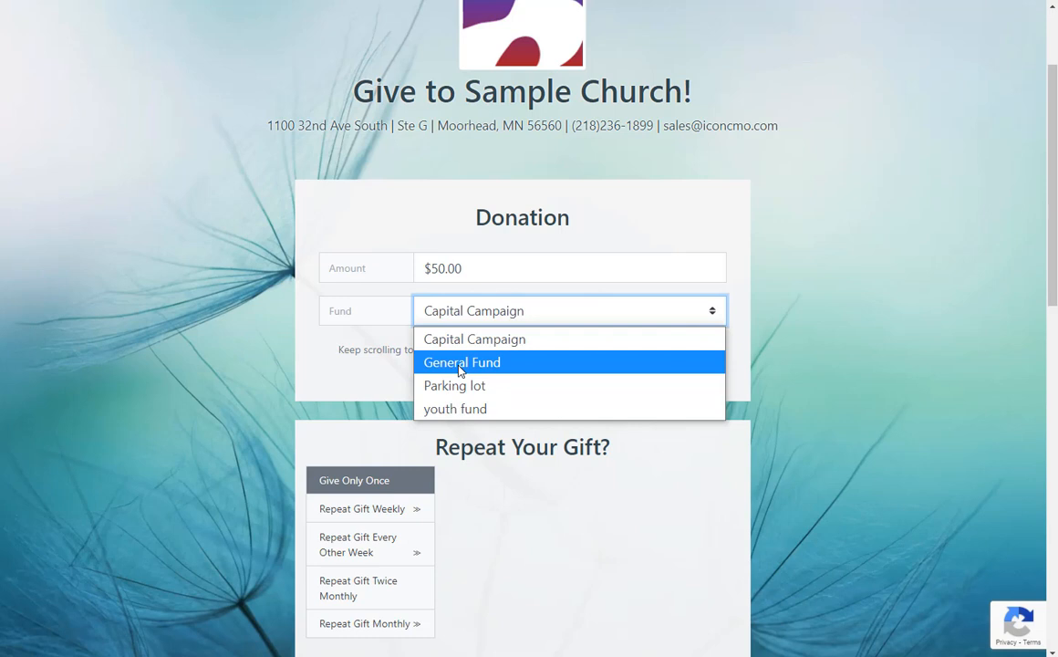
{"action": "left_click", "coordinate": [462, 363]}
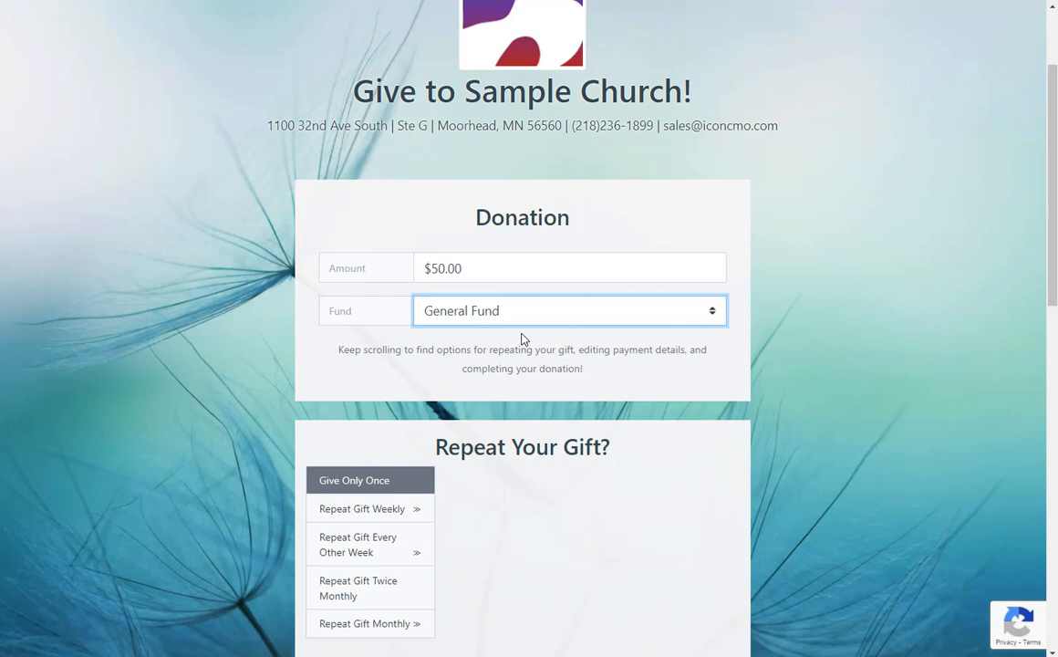
Preview the Repeat Your Gift options, then choose Repeat Gift Weekly starting Thursday, September 30, 2021.
{"action": "scroll", "coordinate": [523, 338], "scroll_direction": "down", "scroll_amount": 3}
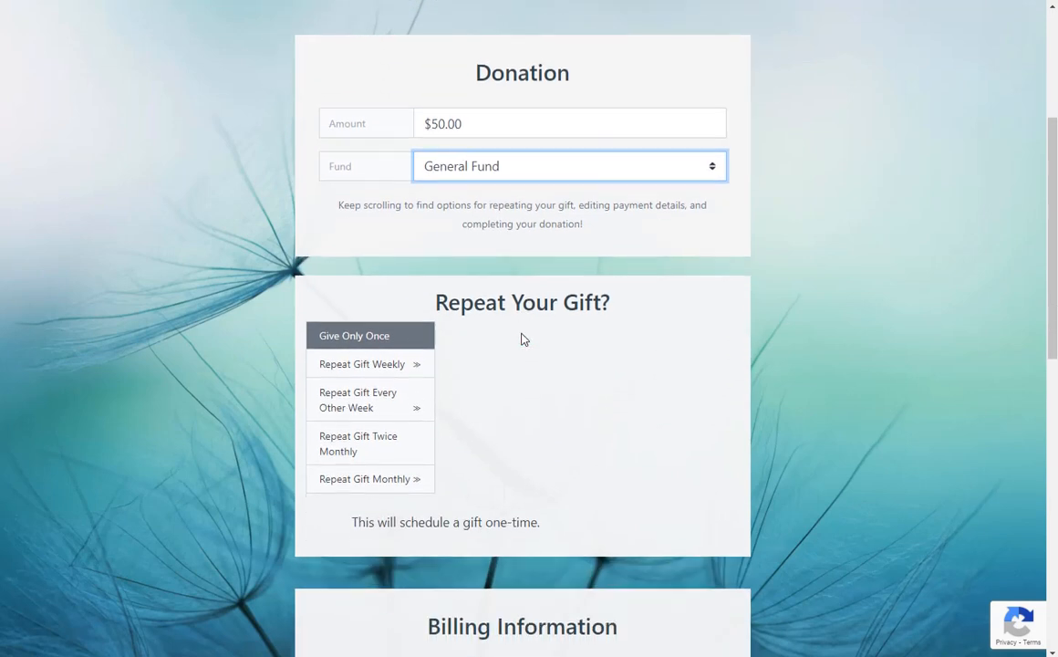
{"action": "left_click", "coordinate": [381, 367]}
{"action": "left_click", "coordinate": [385, 400]}
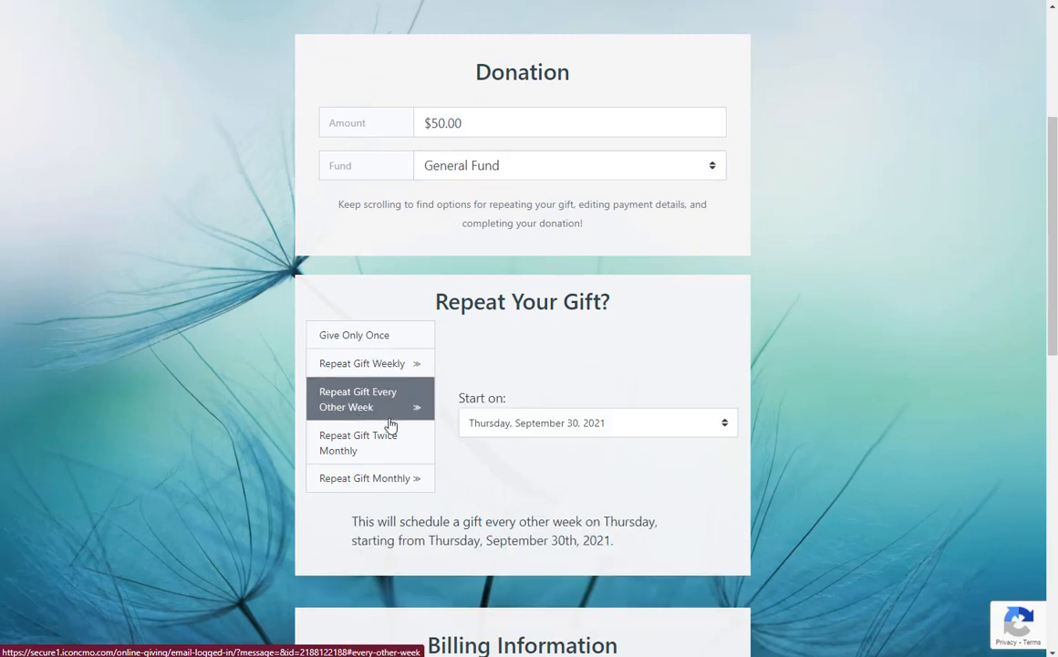
{"action": "left_click", "coordinate": [390, 443]}
{"action": "left_click", "coordinate": [394, 491]}
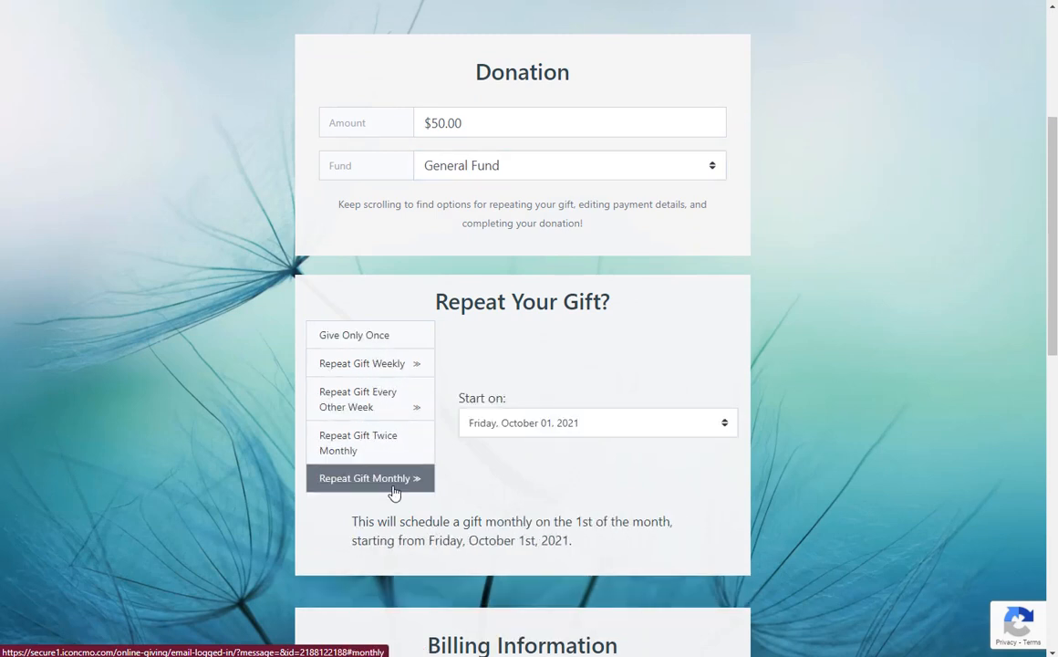
{"action": "left_click", "coordinate": [408, 343]}
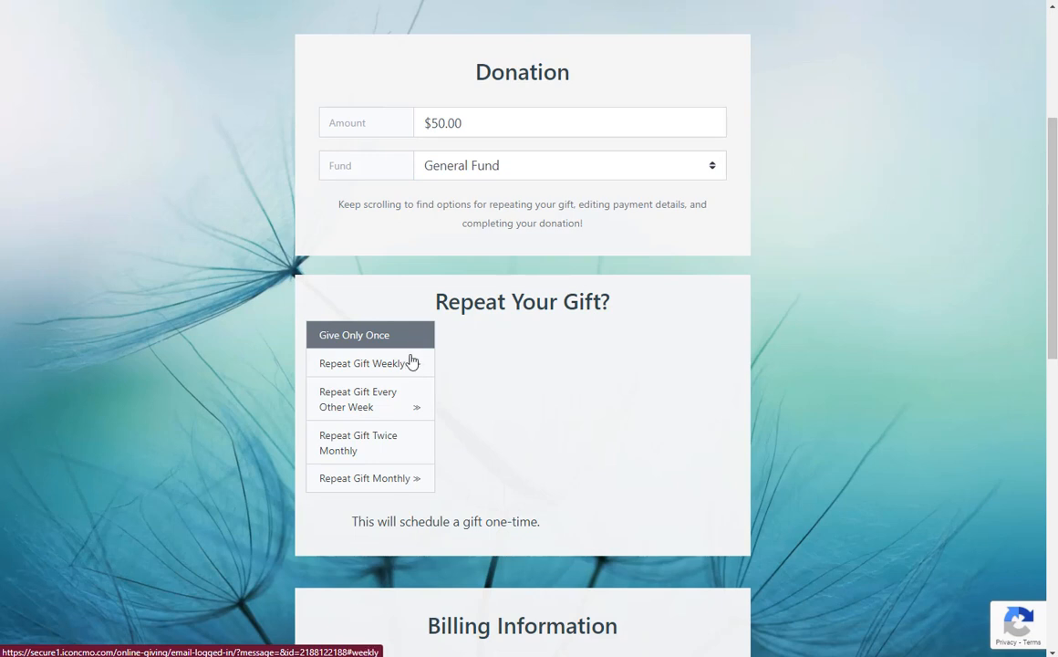
{"action": "left_click", "coordinate": [415, 365]}
{"action": "scroll", "coordinate": [447, 415], "scroll_direction": "down", "scroll_amount": 1}
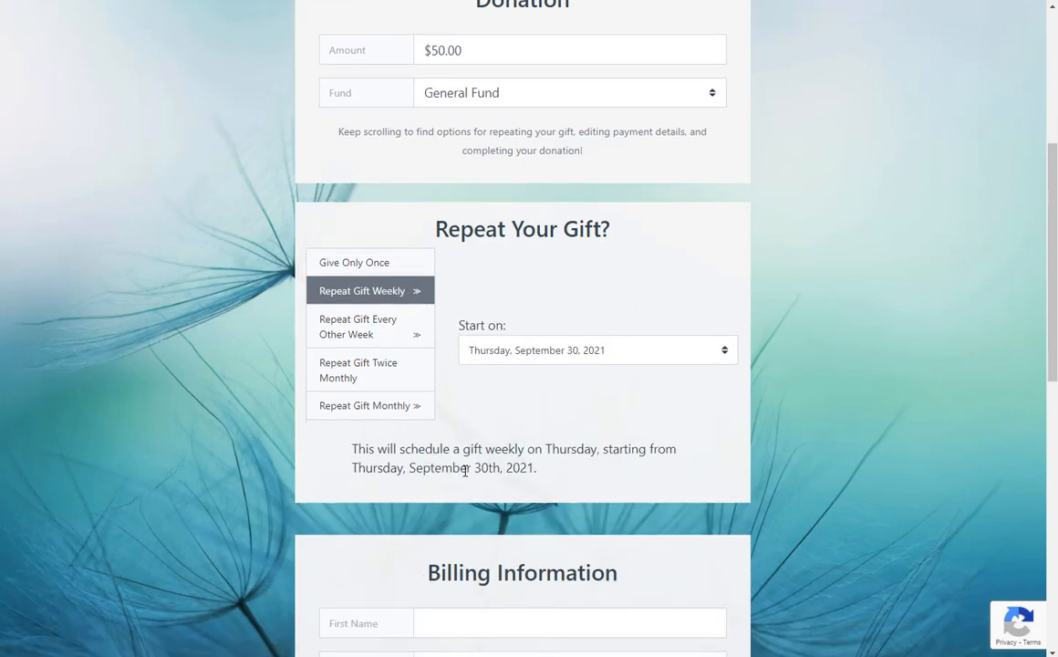
Enter the donor's first and last name and phone number under Billing Information.
{"action": "scroll", "coordinate": [564, 486], "scroll_direction": "down", "scroll_amount": 3}
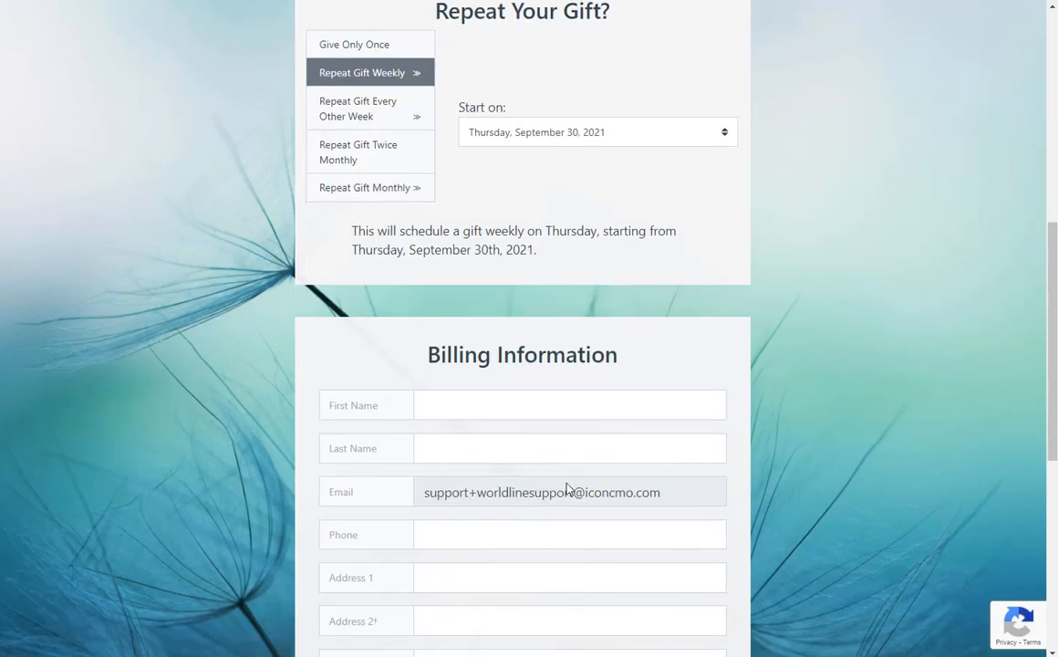
{"action": "left_click", "coordinate": [474, 416]}
{"action": "type", "text": "Icon"}
{"action": "key", "text": "Tab"}
{"action": "type", "text": "Supp"}
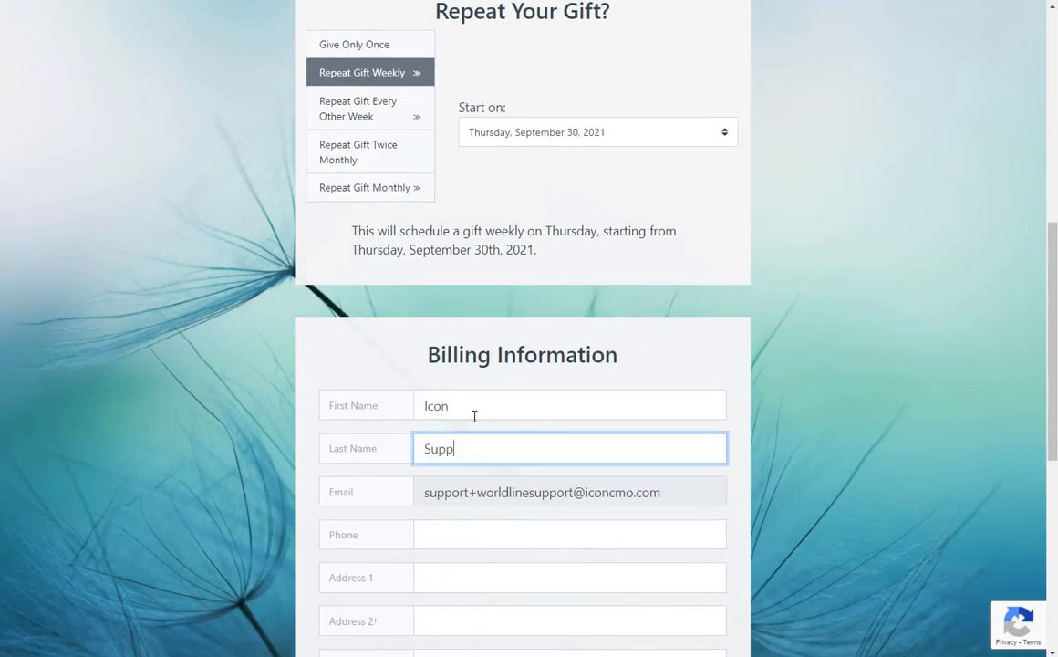
{"action": "type", "text": "ort"}
{"action": "left_click", "coordinate": [455, 545]}
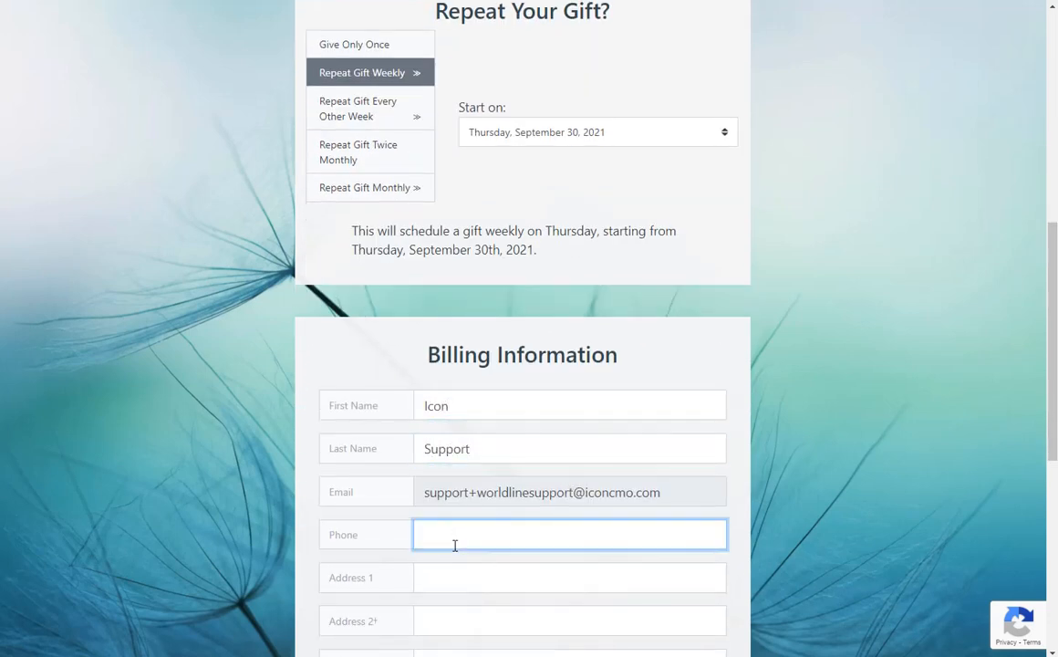
Enter the billing street address and city, and choose Minnesota as the state.
{"action": "key", "text": "Tab"}
{"action": "type", "text": "11"}
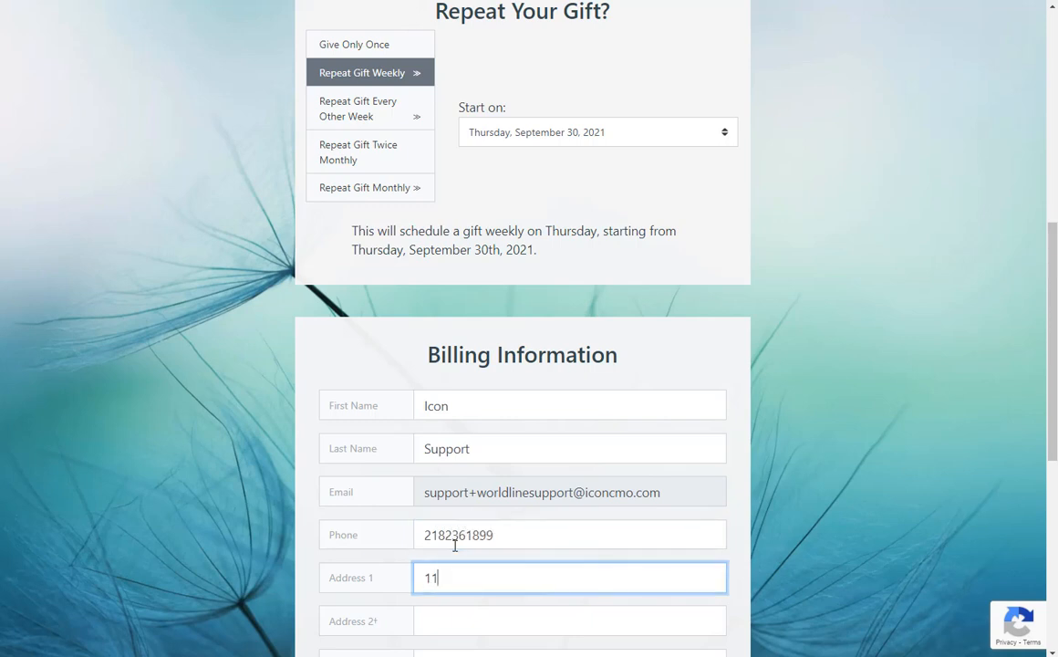
{"action": "type", "text": "00 32nd ave S"}
{"action": "key", "text": "Tab"}
{"action": "key", "text": "Tab"}
{"action": "type", "text": "Moorhead"}
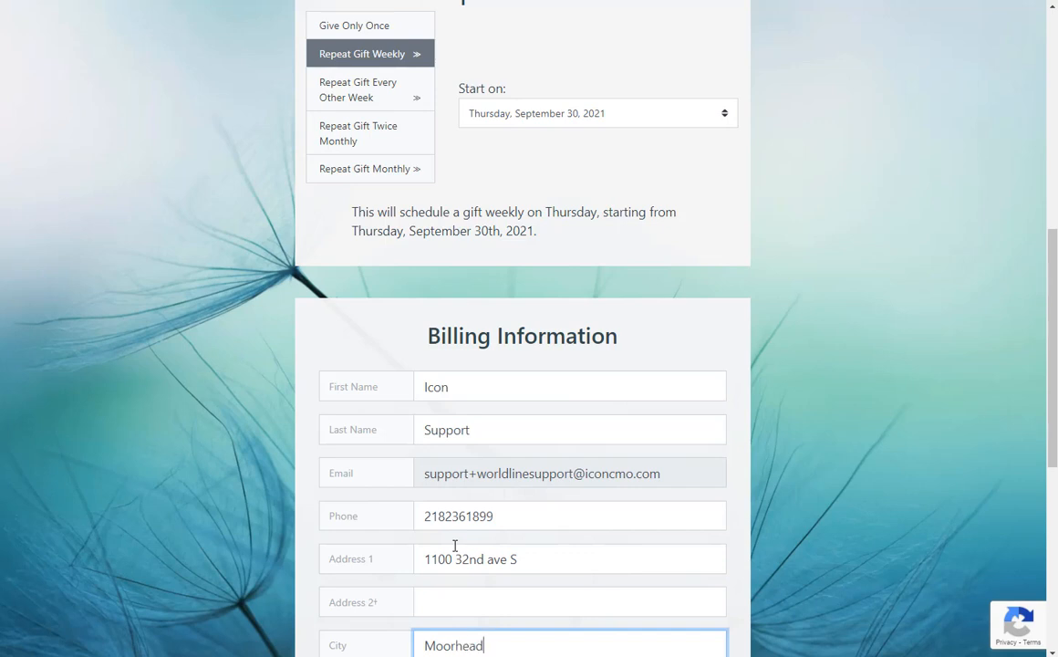
{"action": "key", "text": "Tab"}
{"action": "type", "text": "min"}
{"action": "key", "text": "Tab"}
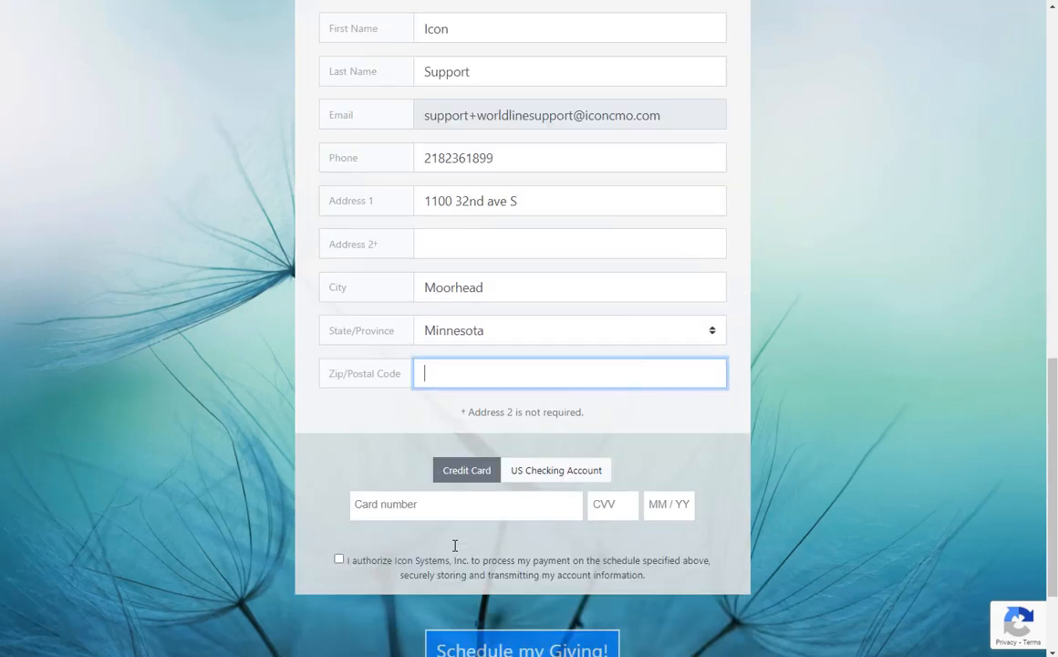
Enter the zip code and the credit card number, security code and expiry date.
{"action": "type", "text": "56560"}
{"action": "left_click", "coordinate": [380, 504]}
{"action": "key", "text": "ctrl+v"}
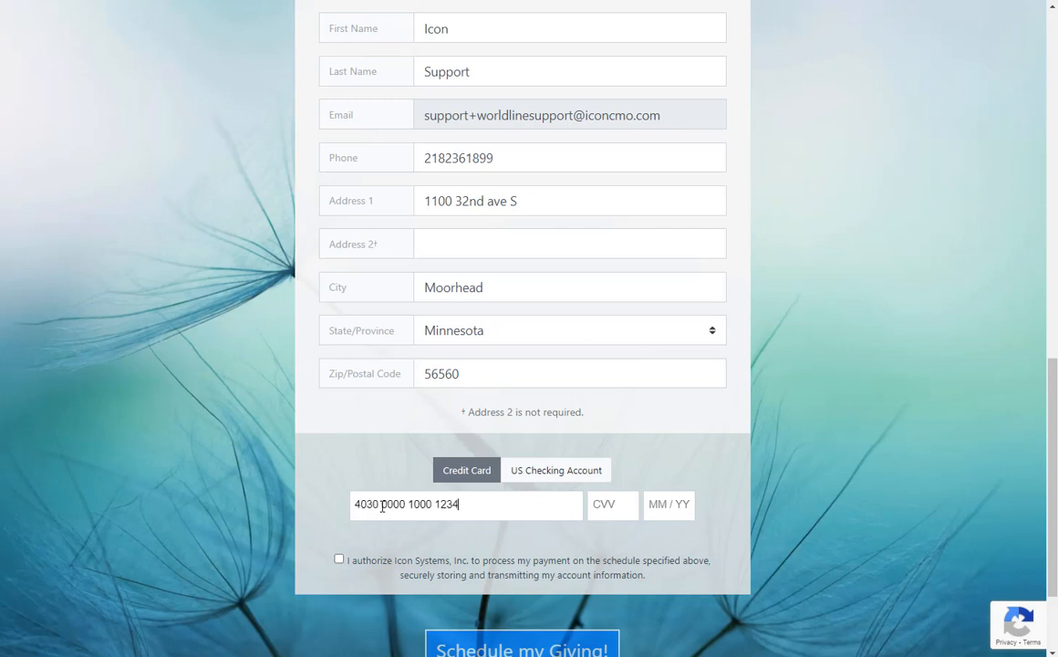
{"action": "left_click", "coordinate": [620, 504]}
{"action": "type", "text": "123"}
{"action": "key", "text": "Tab"}
{"action": "type", "text": "10 / "}
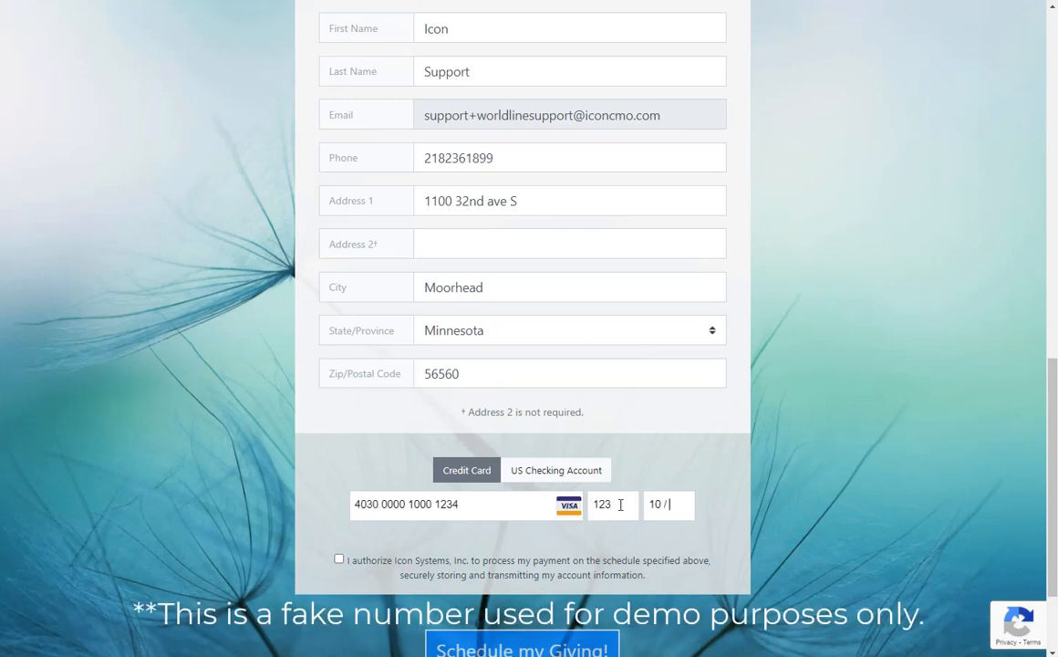
{"action": "type", "text": "21"}
Authorise the payment, change the gift to Give Only Once, and submit the $50.00 donation.
{"action": "left_click", "coordinate": [338, 558]}
{"action": "scroll", "coordinate": [337, 561], "scroll_direction": "down", "scroll_amount": 1}
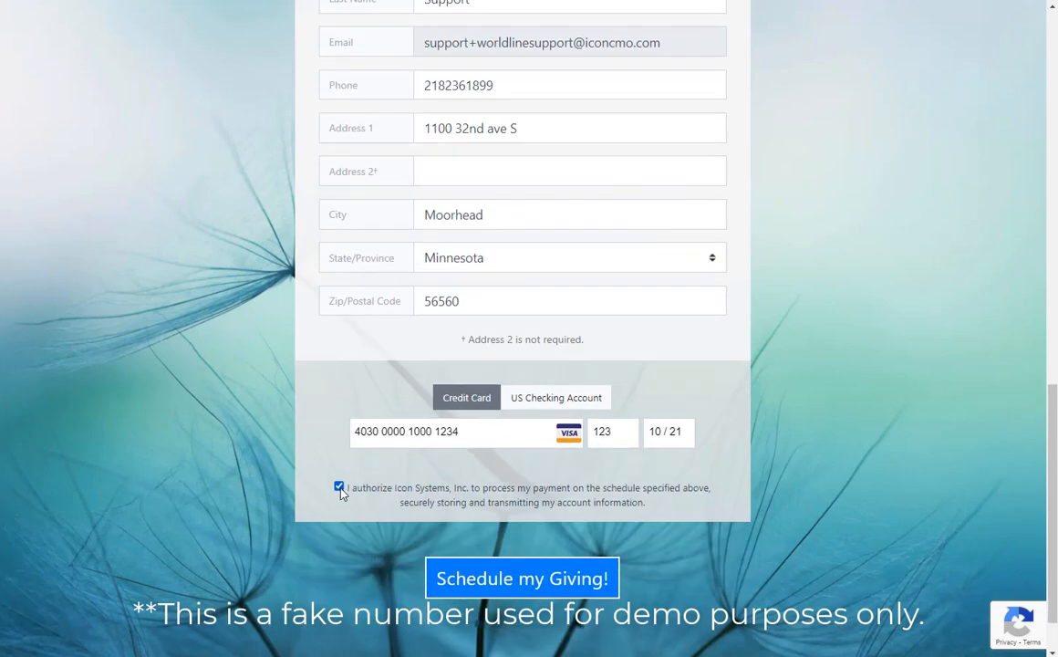
{"action": "scroll", "coordinate": [638, 588], "scroll_direction": "up", "scroll_amount": 6}
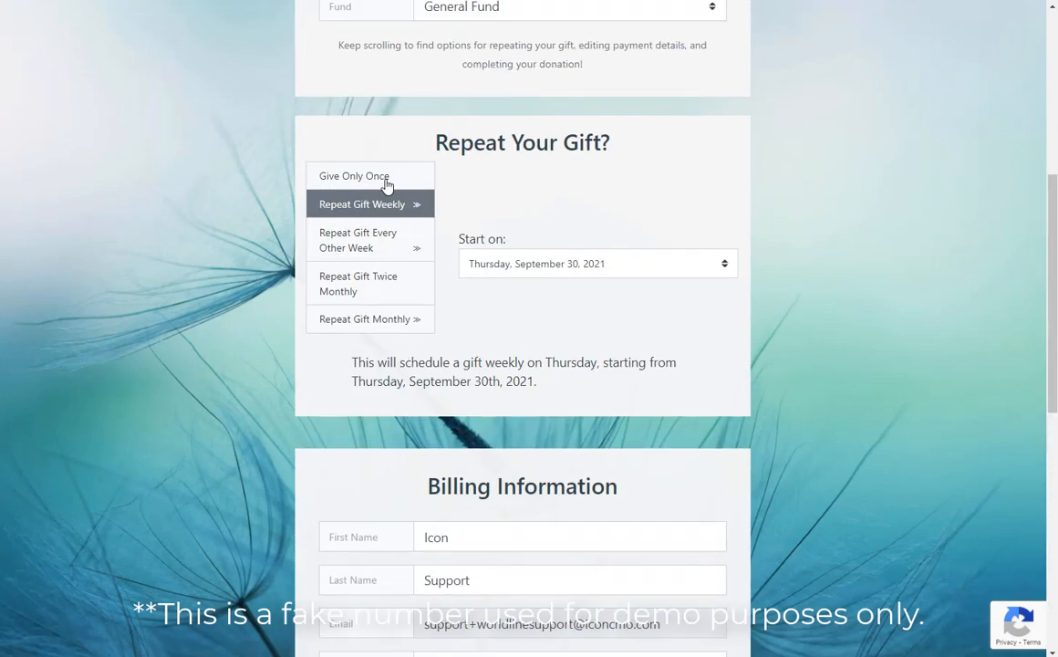
{"action": "left_click", "coordinate": [386, 185]}
{"action": "scroll", "coordinate": [492, 516], "scroll_direction": "down", "scroll_amount": 7}
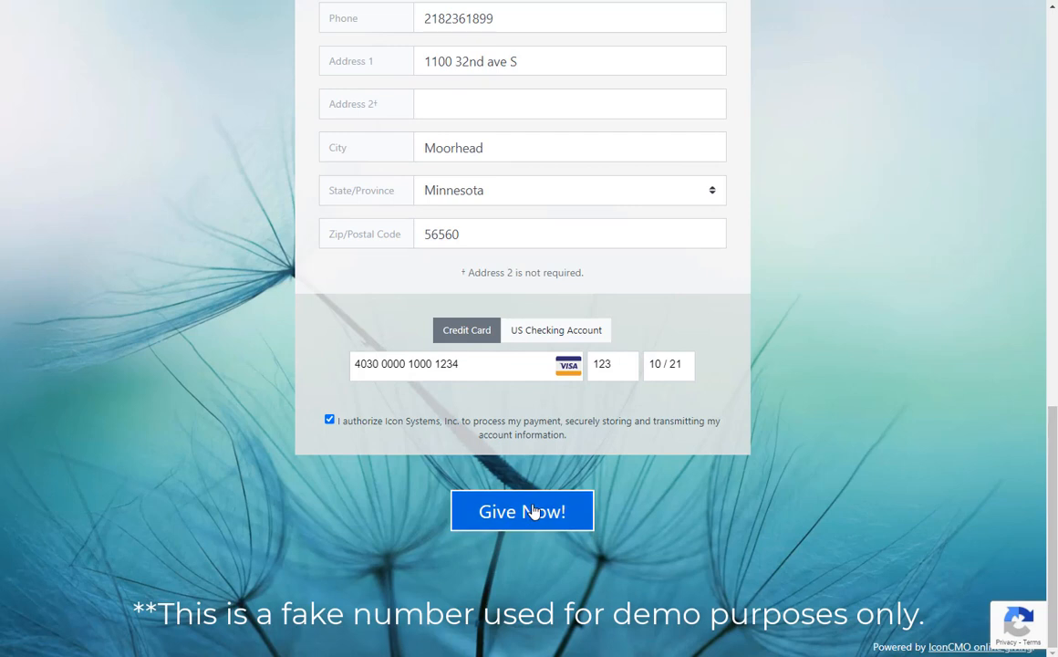
{"action": "left_click", "coordinate": [329, 420]}
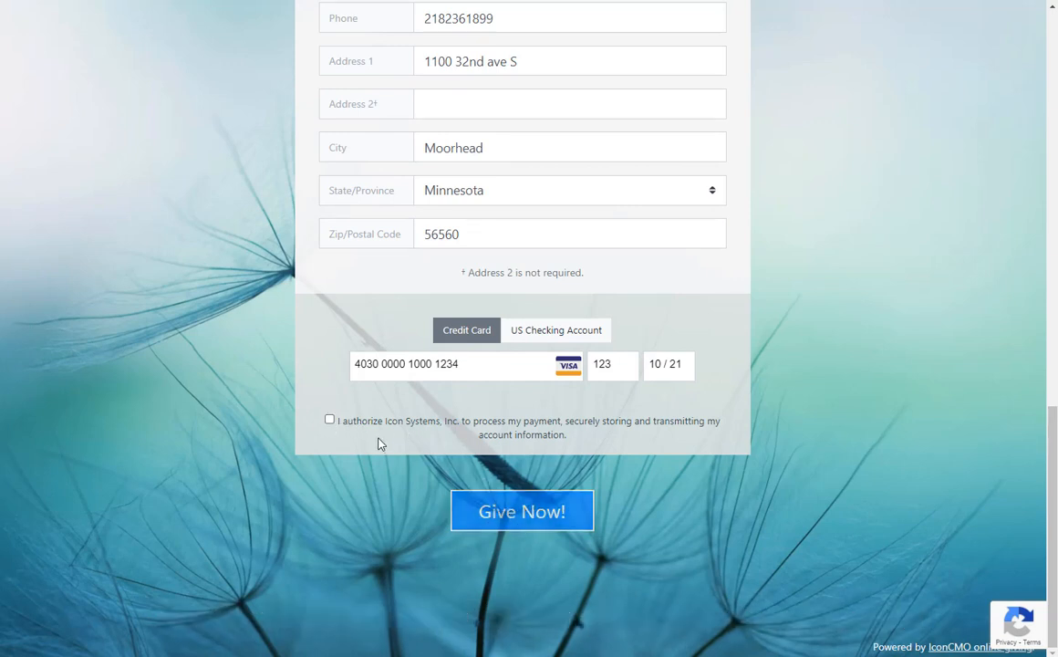
{"action": "left_click", "coordinate": [330, 420]}
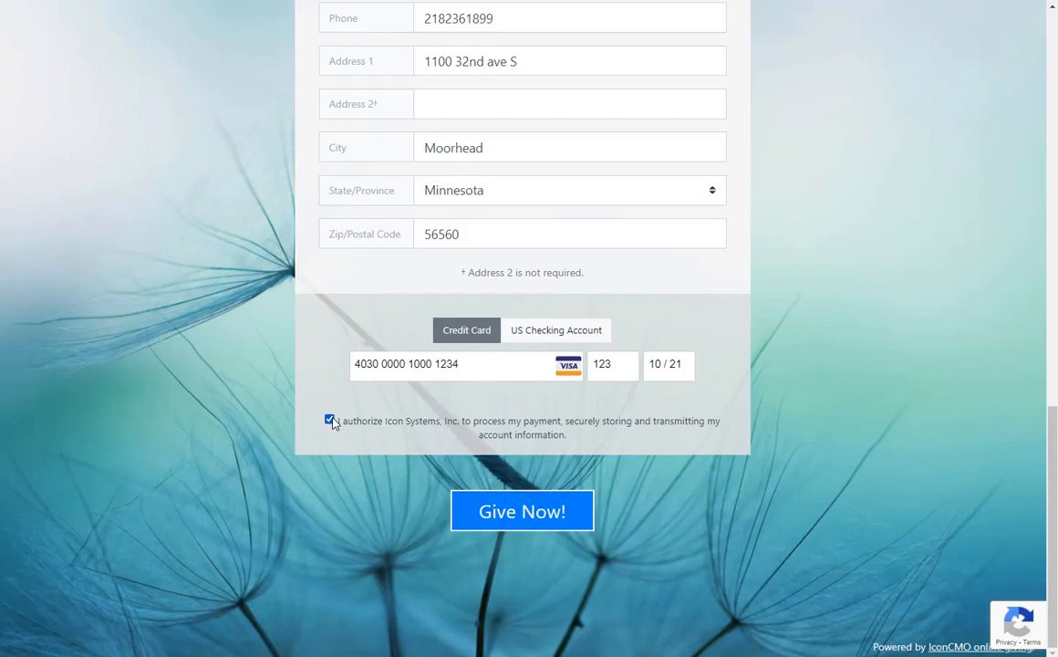
{"action": "left_click", "coordinate": [511, 518]}
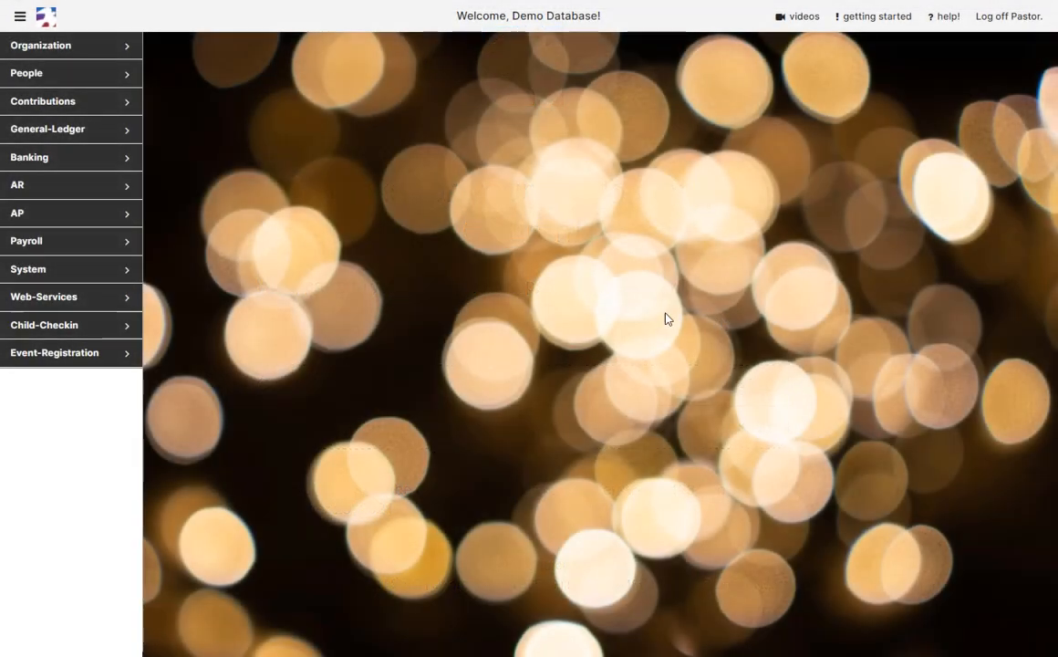
In Funds & Pledges, keep Capital Campaign available in Online Giving, then close the window.
{"action": "left_click", "coordinate": [116, 101]}
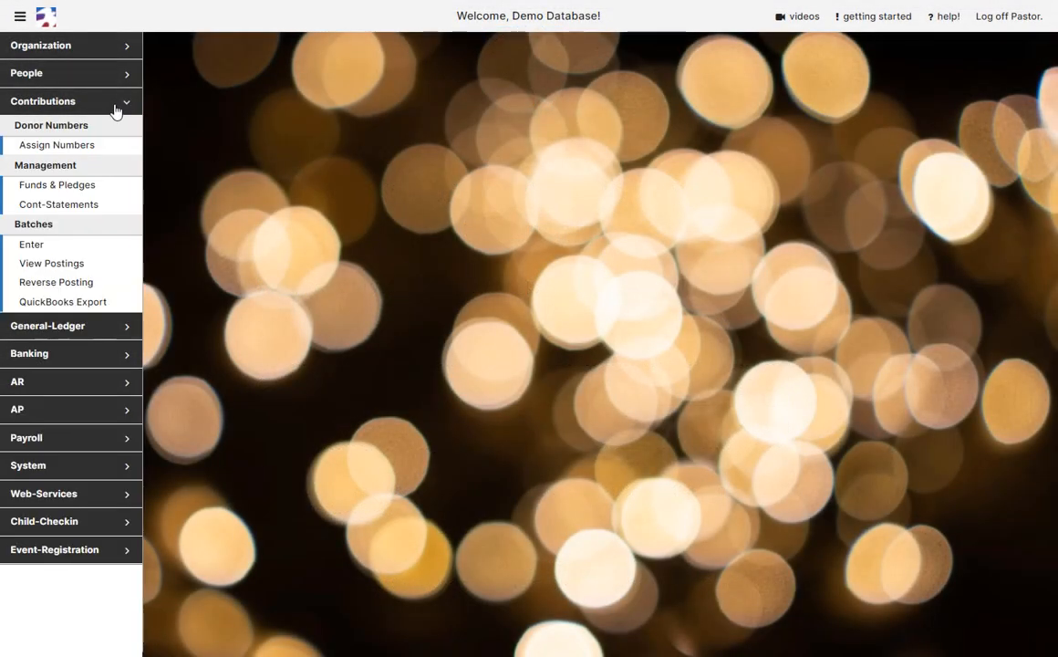
{"action": "left_click", "coordinate": [101, 187]}
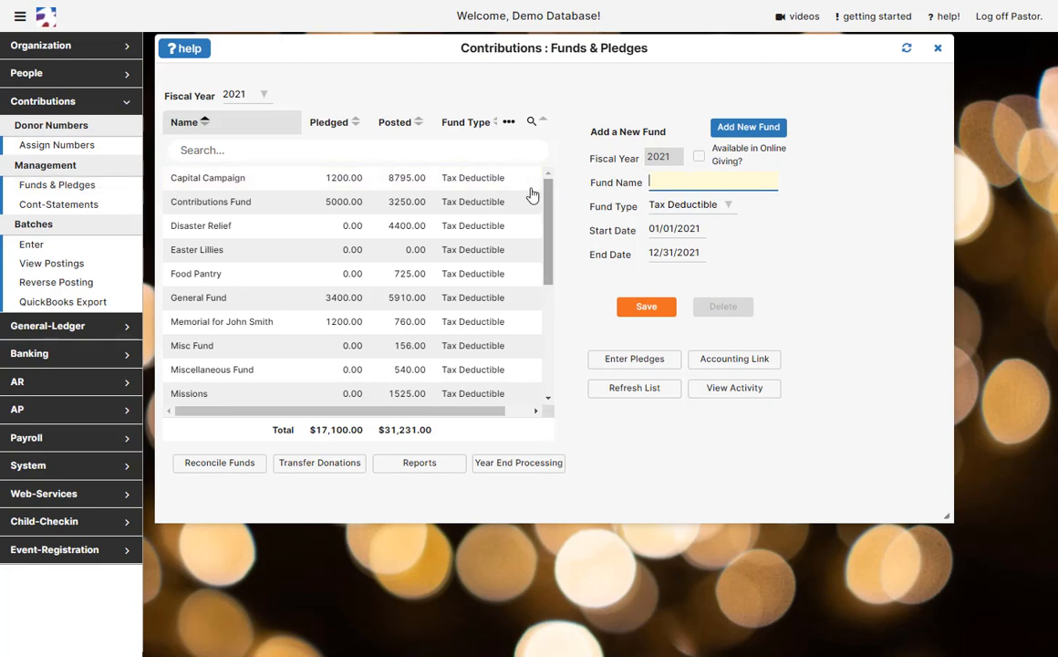
{"action": "left_click", "coordinate": [483, 178]}
{"action": "left_click", "coordinate": [699, 157]}
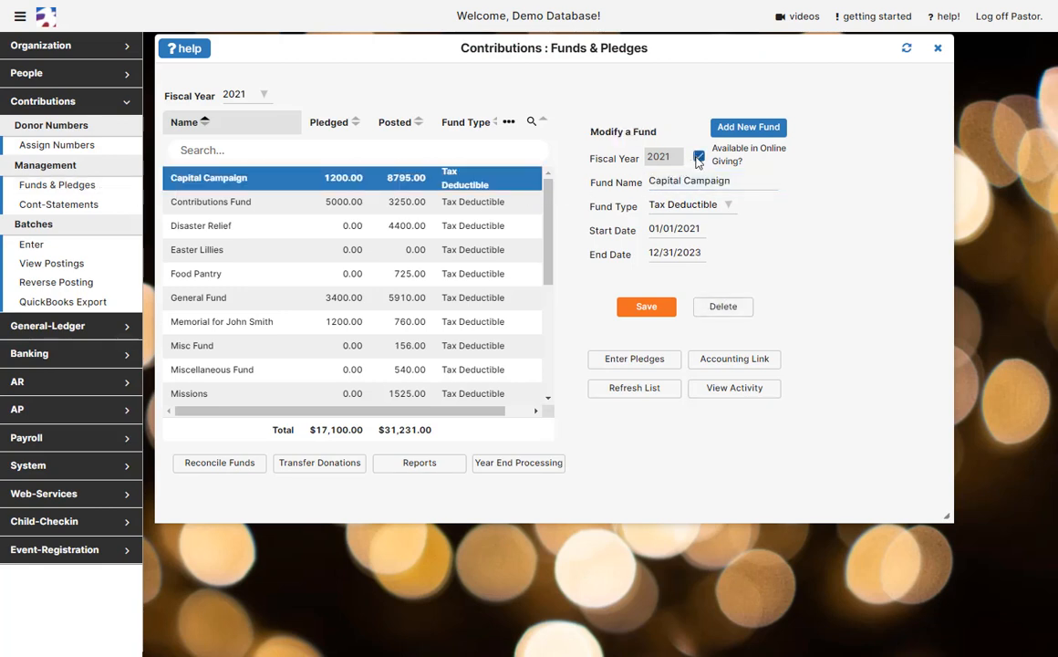
{"action": "left_click", "coordinate": [699, 158]}
{"action": "left_click", "coordinate": [940, 49]}
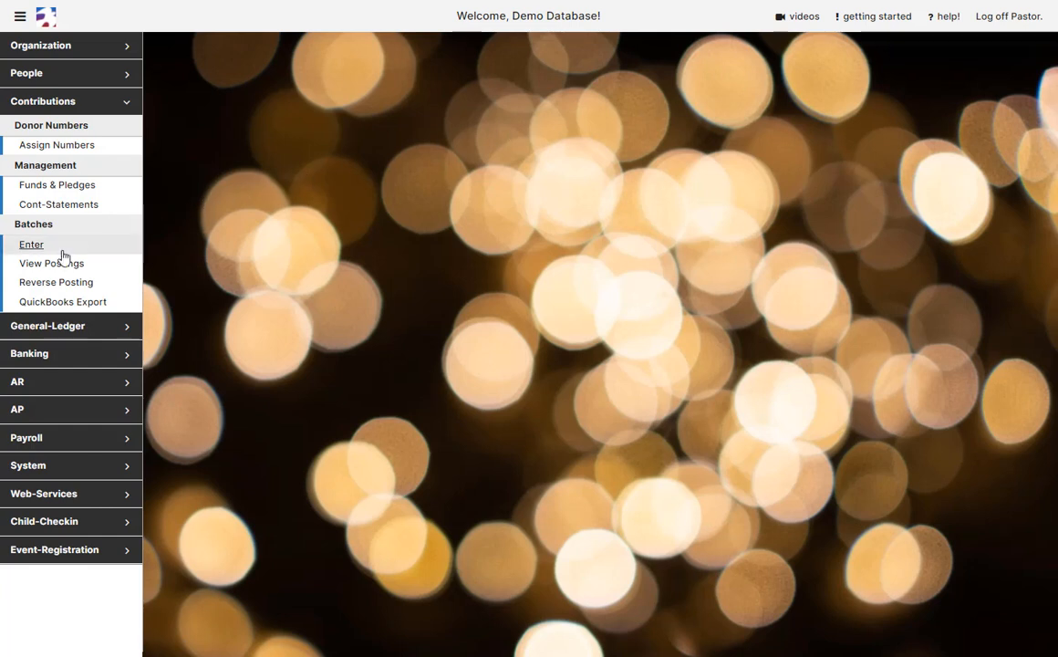
Run the Worldline Online Giving Import from batch entry for 09/01/2021 through 09/22/2021.
{"action": "left_click", "coordinate": [31, 244]}
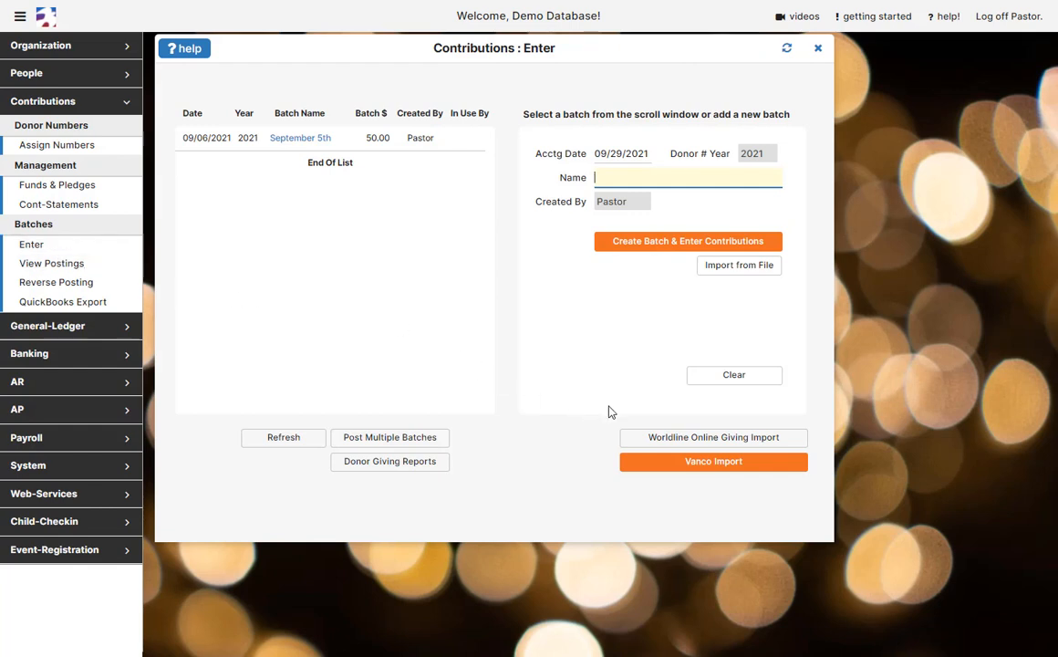
{"action": "left_click", "coordinate": [788, 441]}
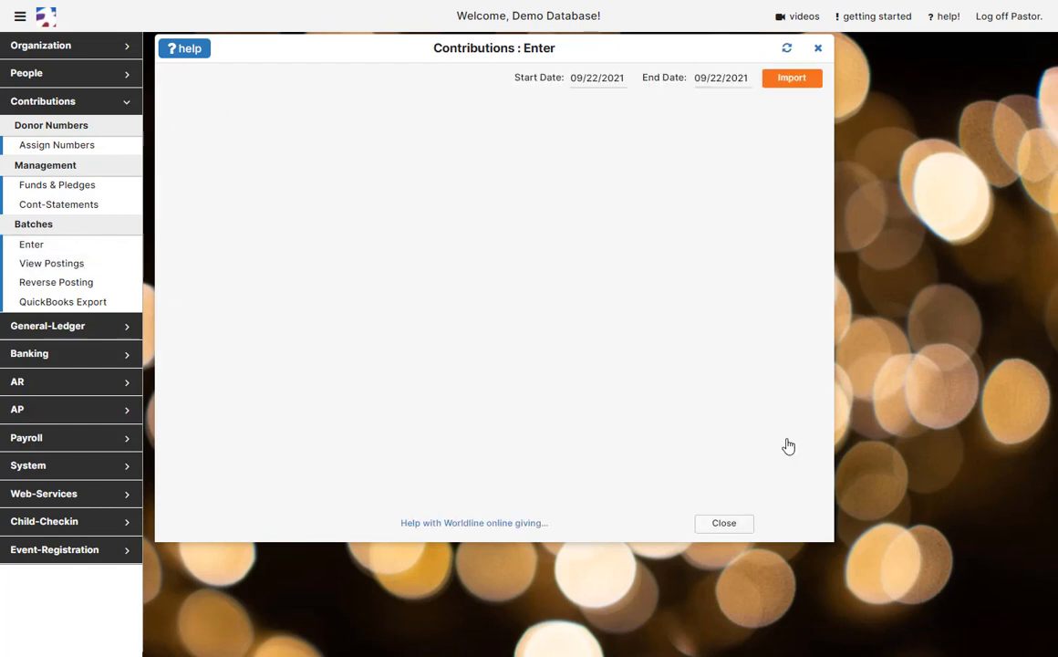
{"action": "left_click", "coordinate": [594, 79]}
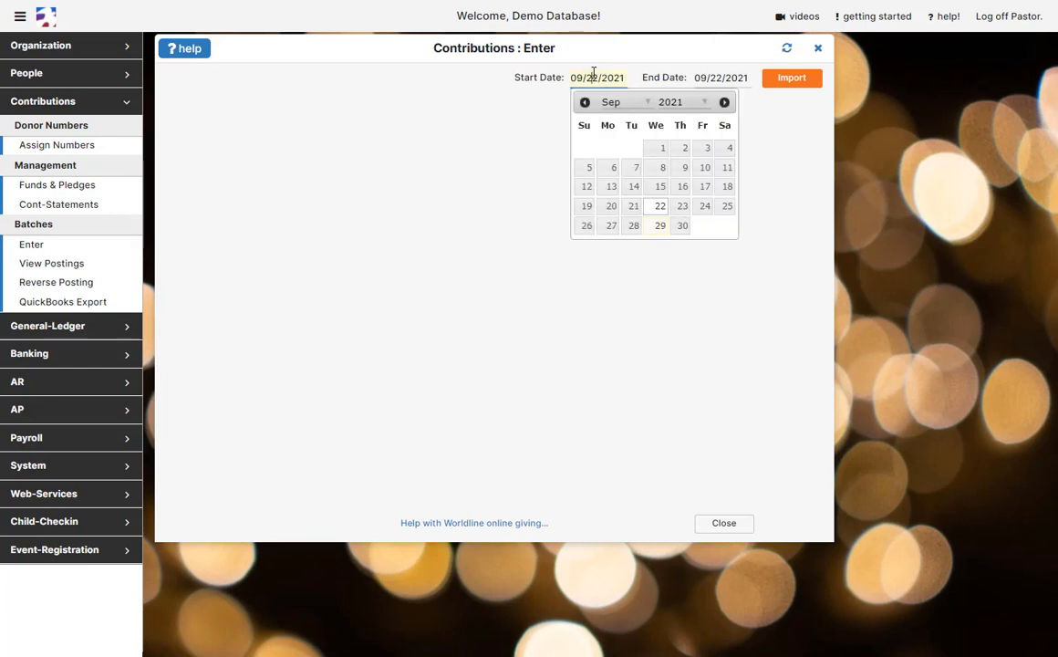
{"action": "left_click", "coordinate": [656, 148]}
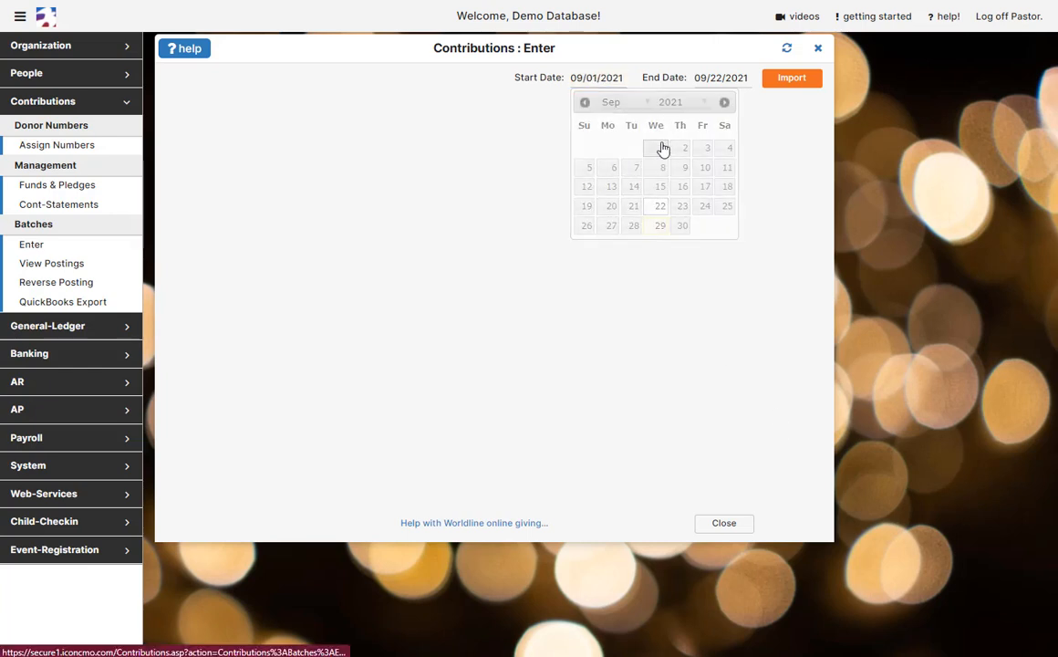
{"action": "left_click", "coordinate": [792, 77]}
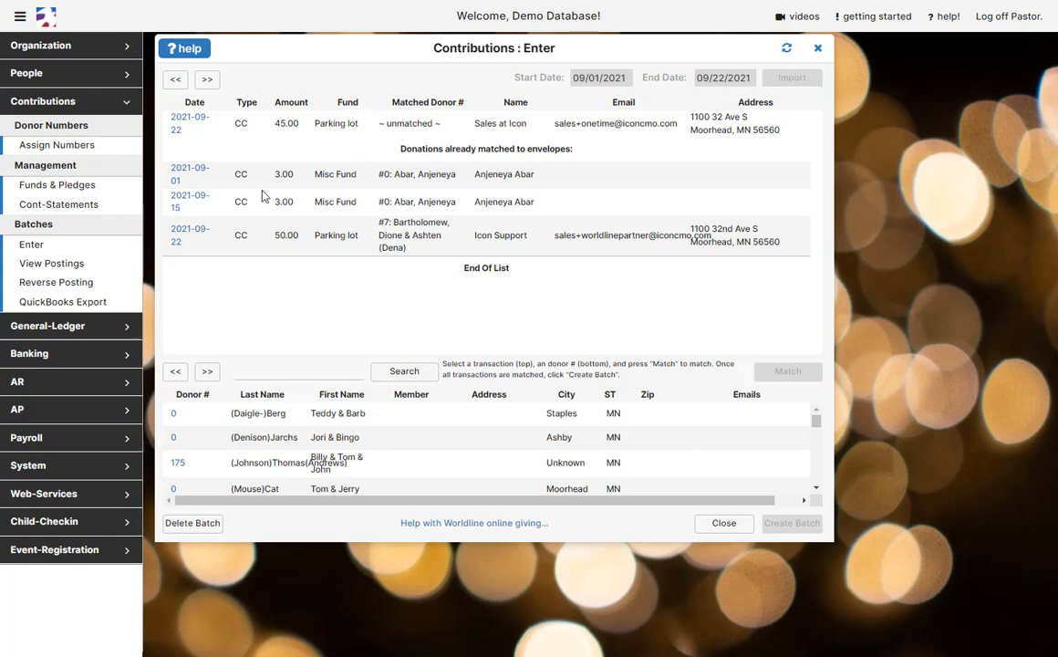
Search donors by surname and match the two 3.00 Misc Fund gifts to the first result.
{"action": "left_click", "coordinate": [193, 172]}
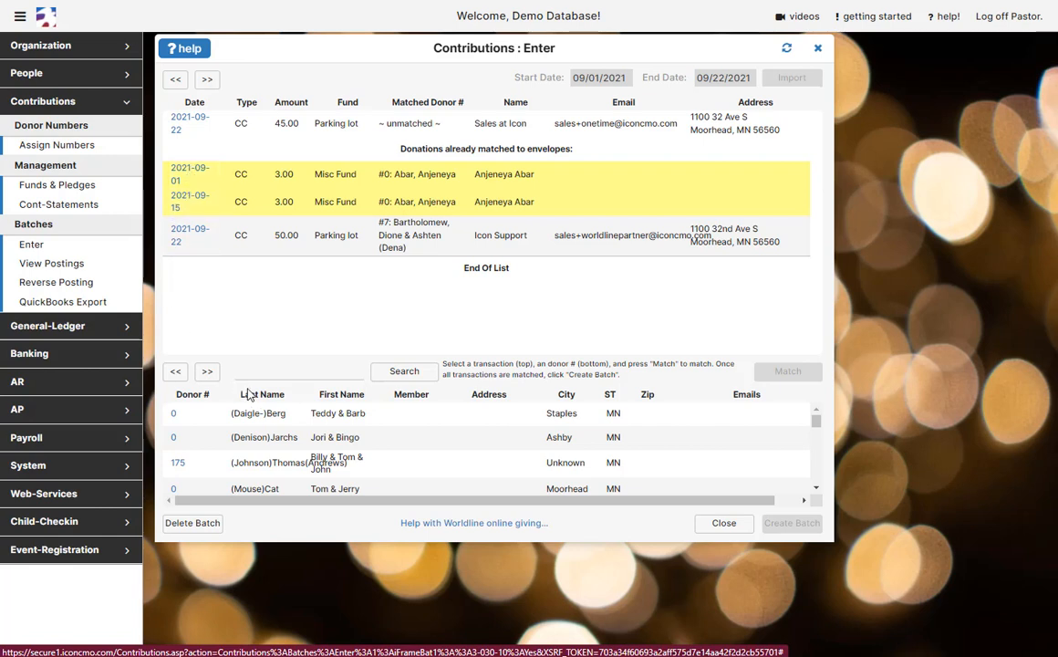
{"action": "left_click", "coordinate": [278, 373]}
{"action": "type", "text": "abar"}
{"action": "left_click", "coordinate": [399, 371]}
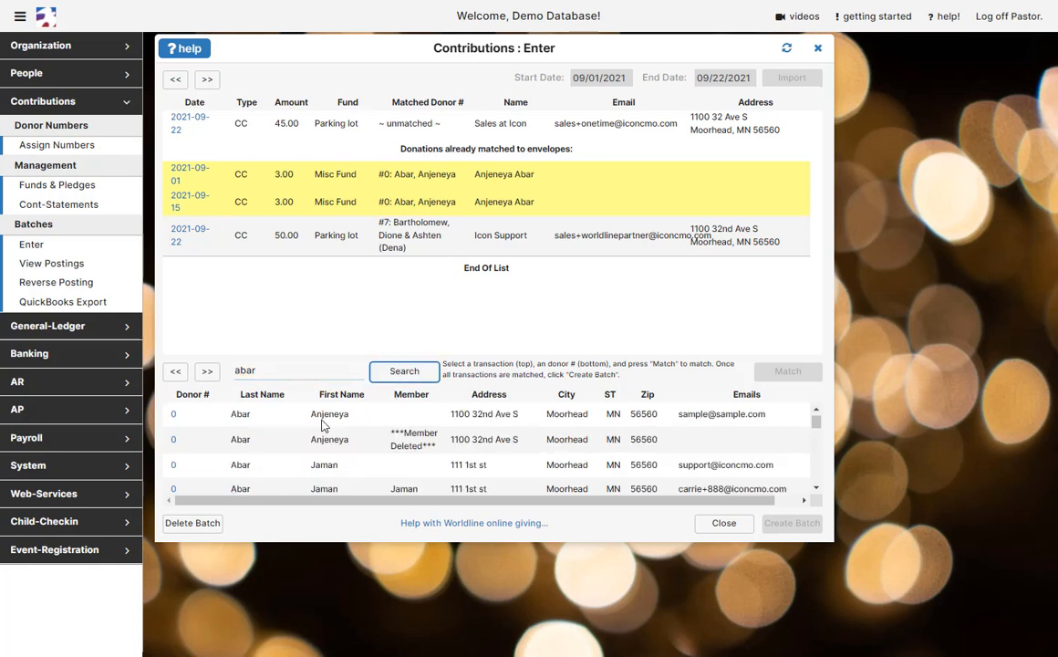
{"action": "left_click", "coordinate": [173, 415]}
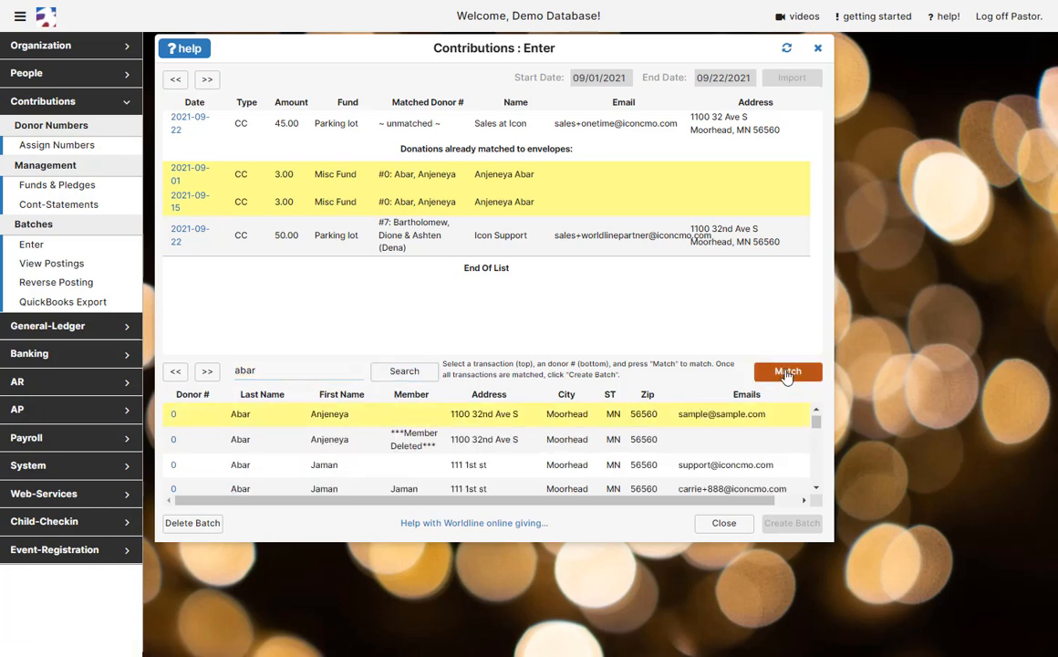
{"action": "left_click", "coordinate": [784, 370]}
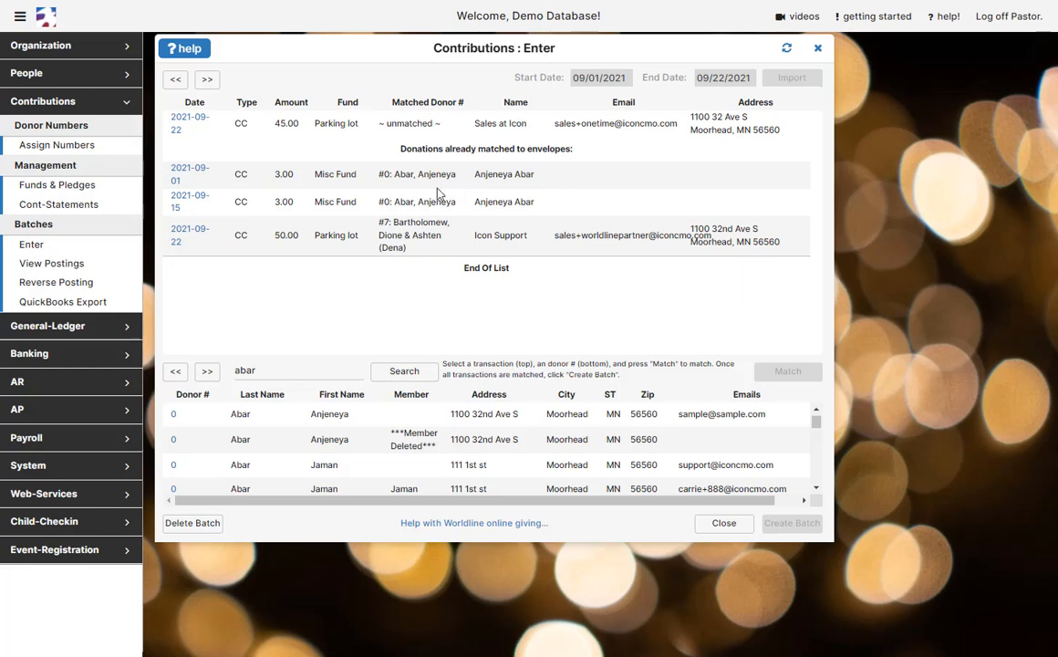
Search donors for 'Icon' and match the Sales at Icon Parking lot gift to IconCMO.
{"action": "left_click", "coordinate": [185, 126]}
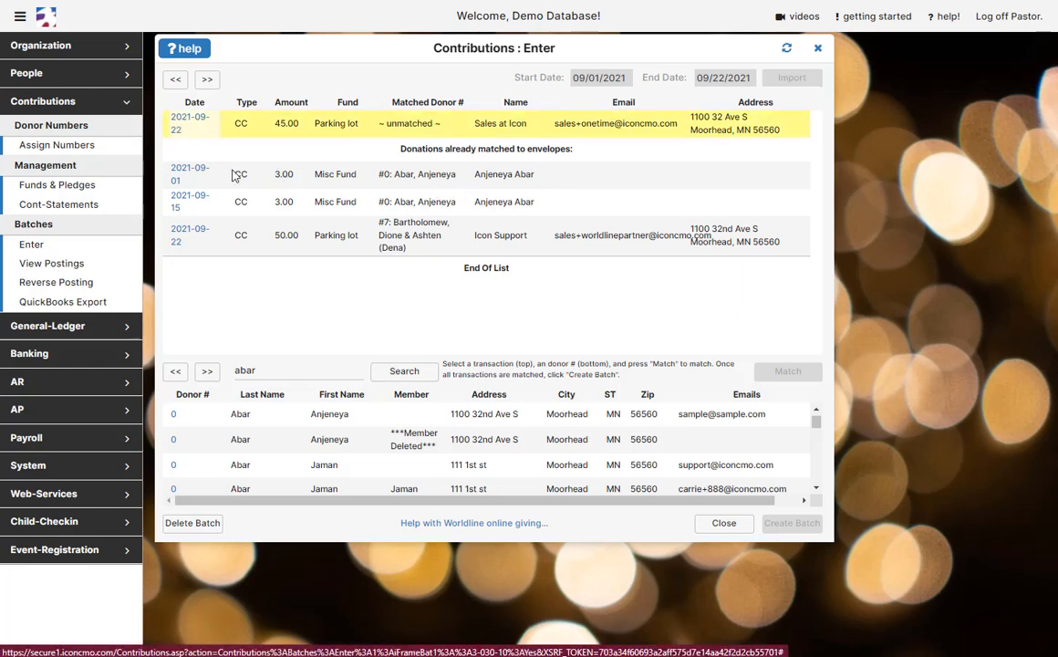
{"action": "double_click", "coordinate": [265, 370]}
{"action": "type", "text": "Icon"}
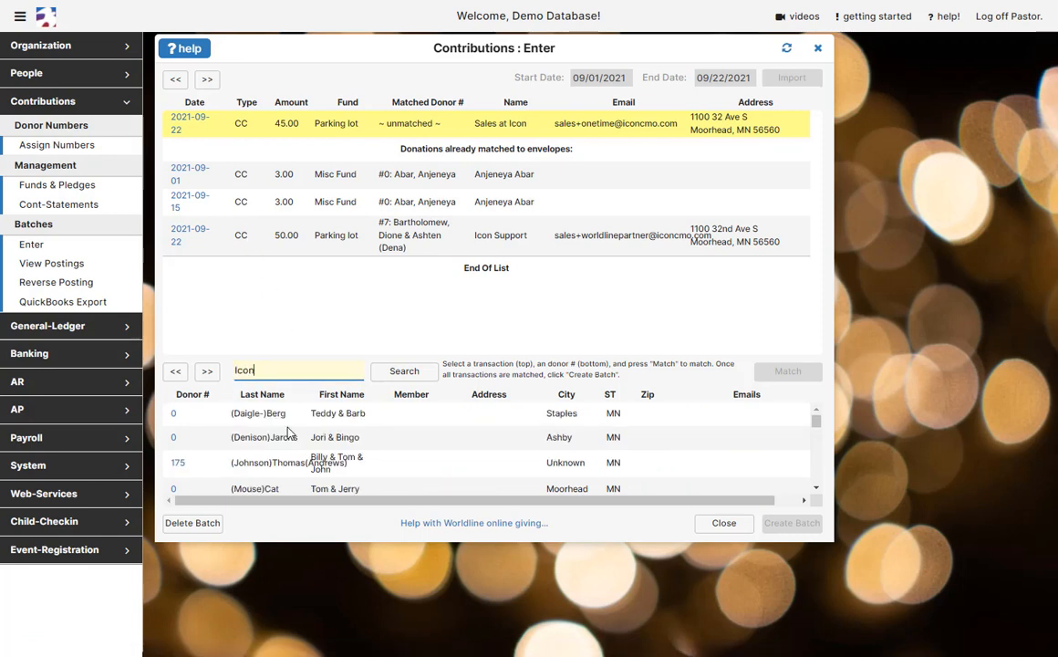
{"action": "left_click", "coordinate": [404, 372]}
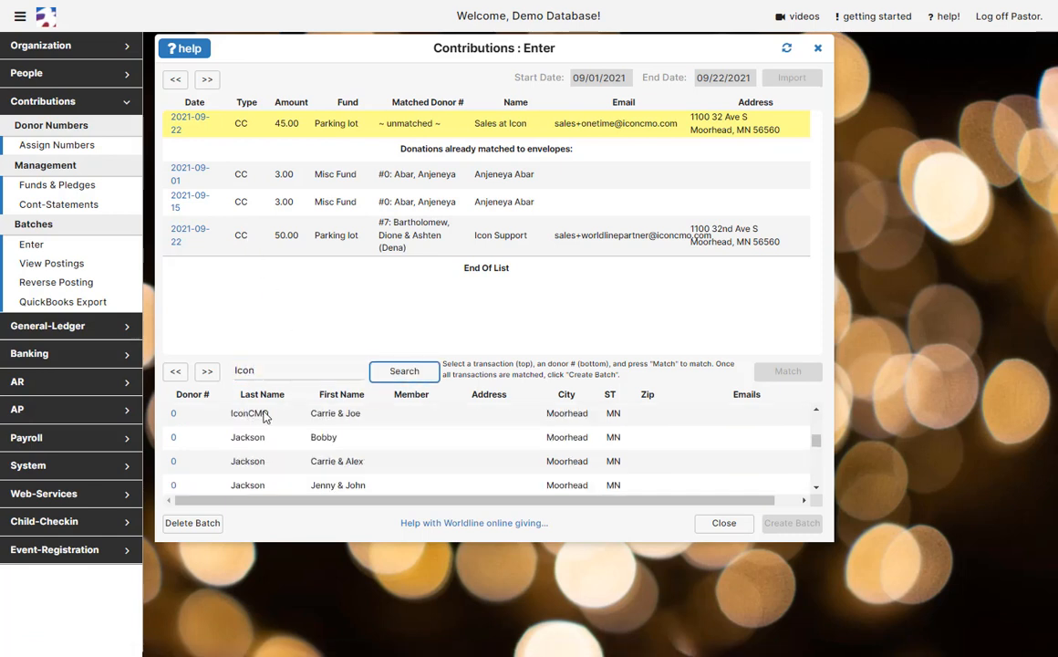
{"action": "left_click", "coordinate": [175, 416]}
{"action": "left_click", "coordinate": [788, 370]}
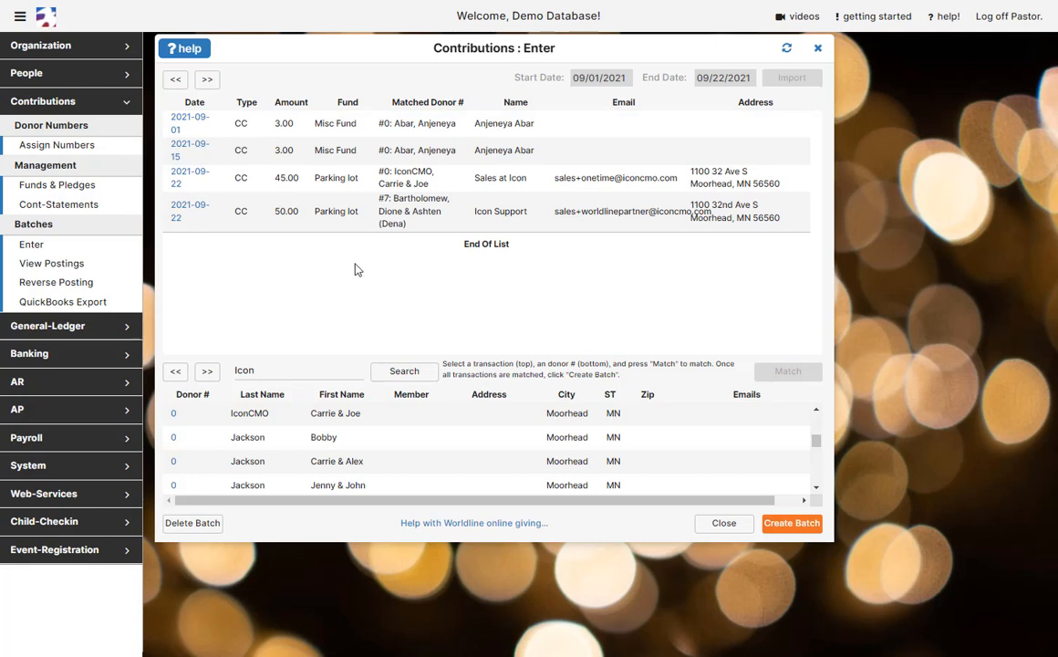
Match the 50.00 Icon Support gift to IconCMO and create batch WL Sep 01 21 to Sep 22 21.
{"action": "left_click", "coordinate": [196, 209]}
{"action": "left_click", "coordinate": [173, 416]}
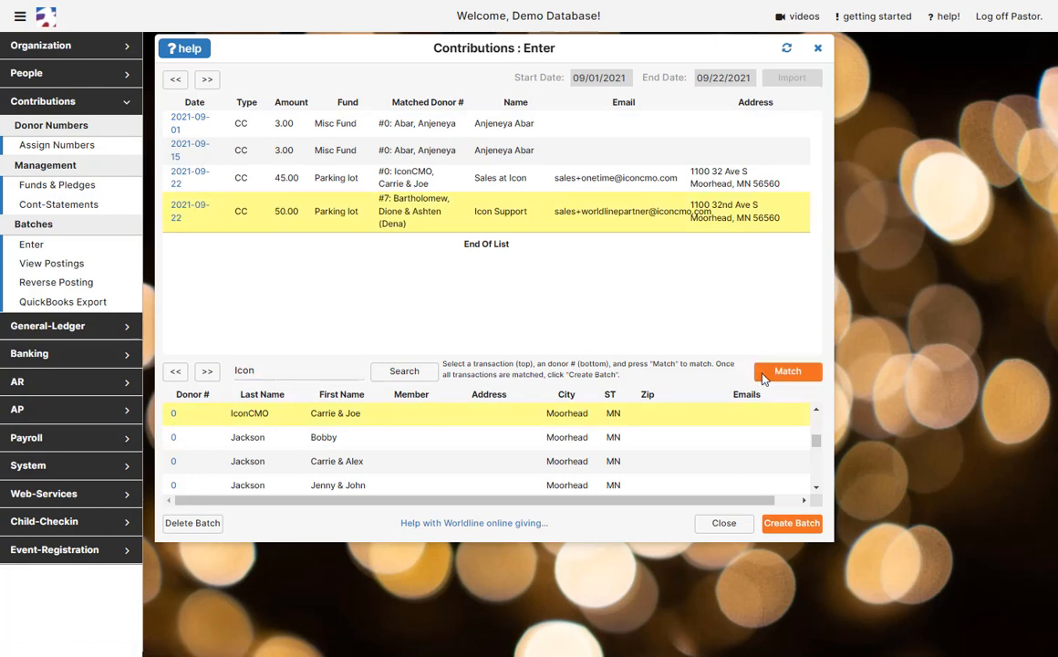
{"action": "left_click", "coordinate": [765, 378]}
{"action": "left_click", "coordinate": [790, 523]}
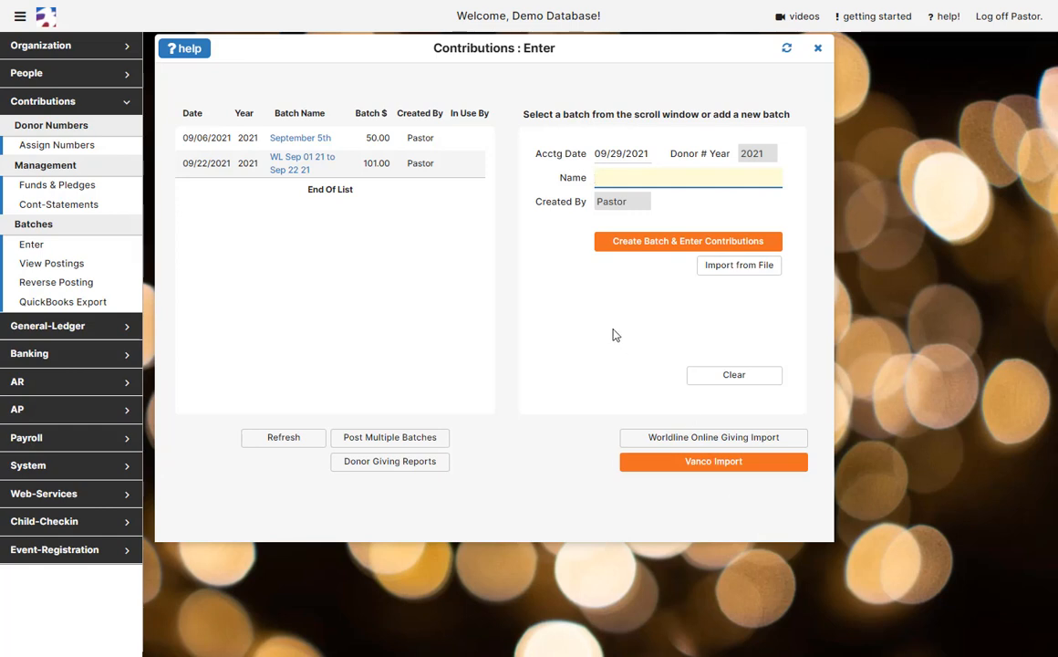
In the WL Sep 01 21 batch, change the 45.00 IconCMO gift's receiving fund to Missions and save.
{"action": "left_click", "coordinate": [288, 168]}
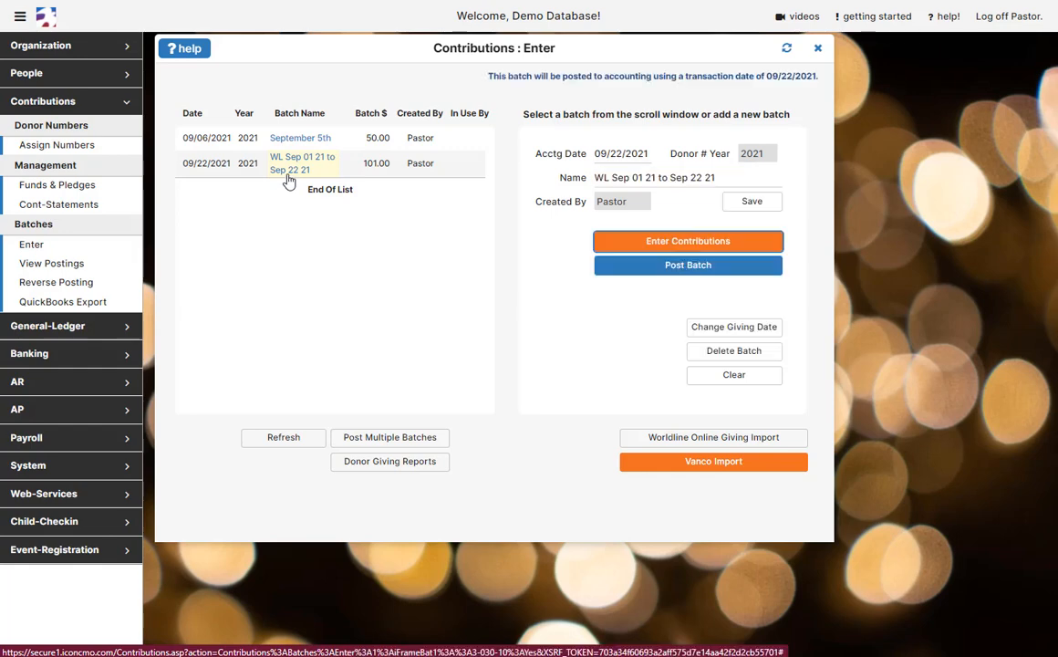
{"action": "left_click", "coordinate": [664, 243]}
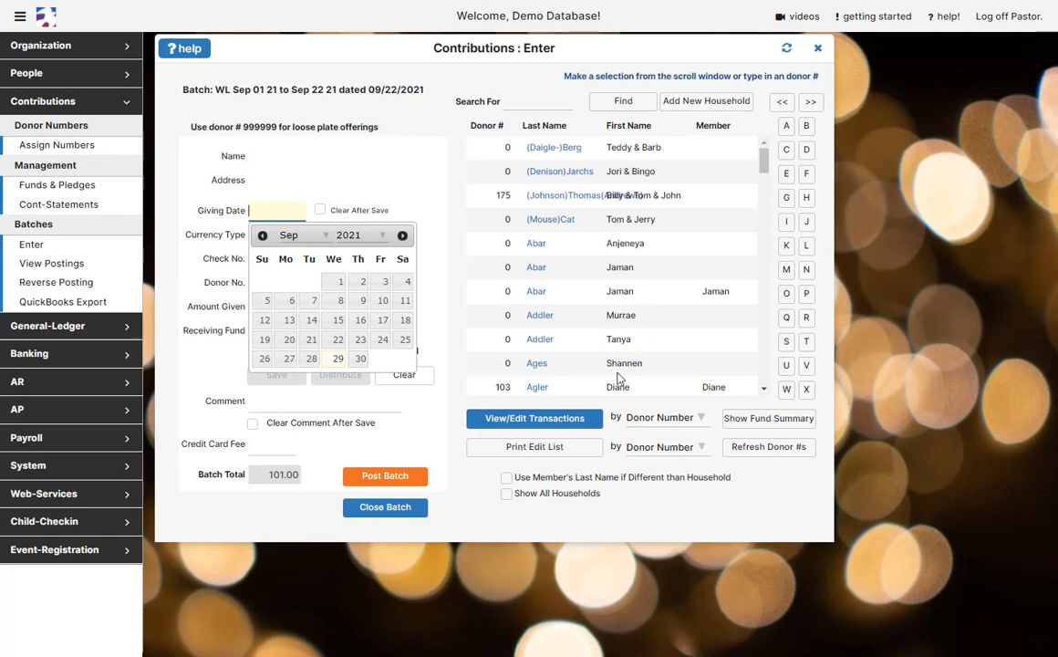
{"action": "left_click", "coordinate": [571, 425]}
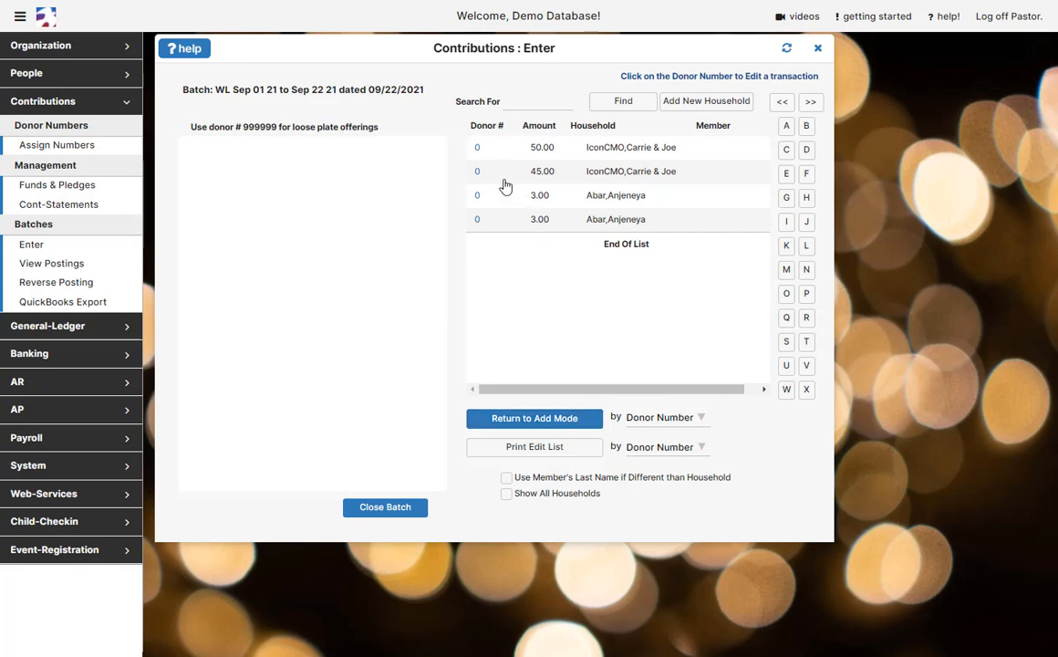
{"action": "left_click", "coordinate": [476, 173]}
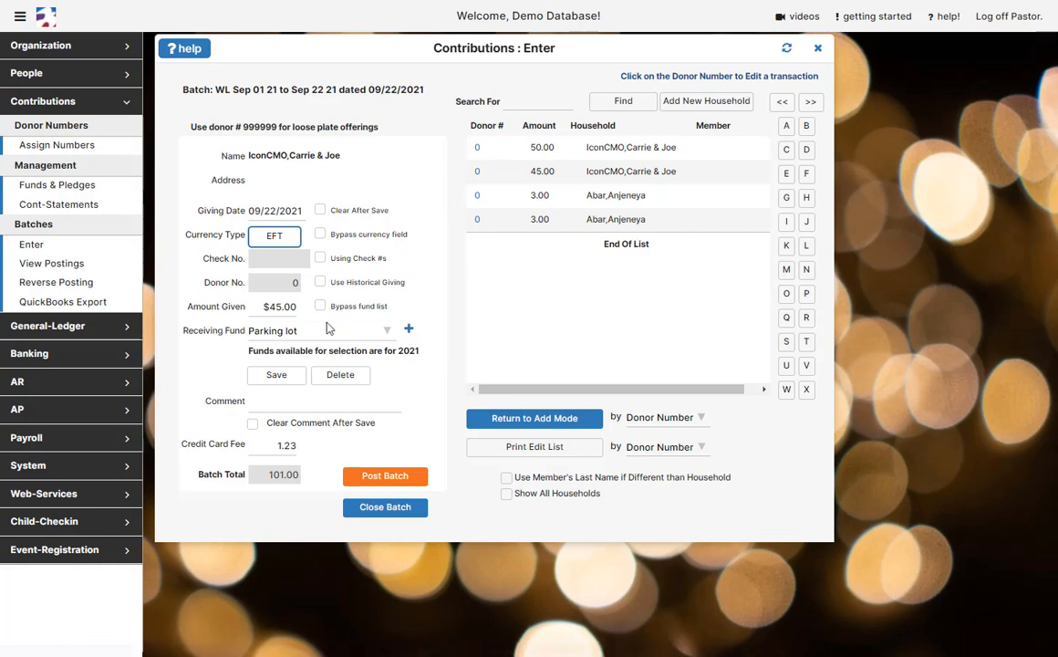
{"action": "left_click", "coordinate": [314, 332]}
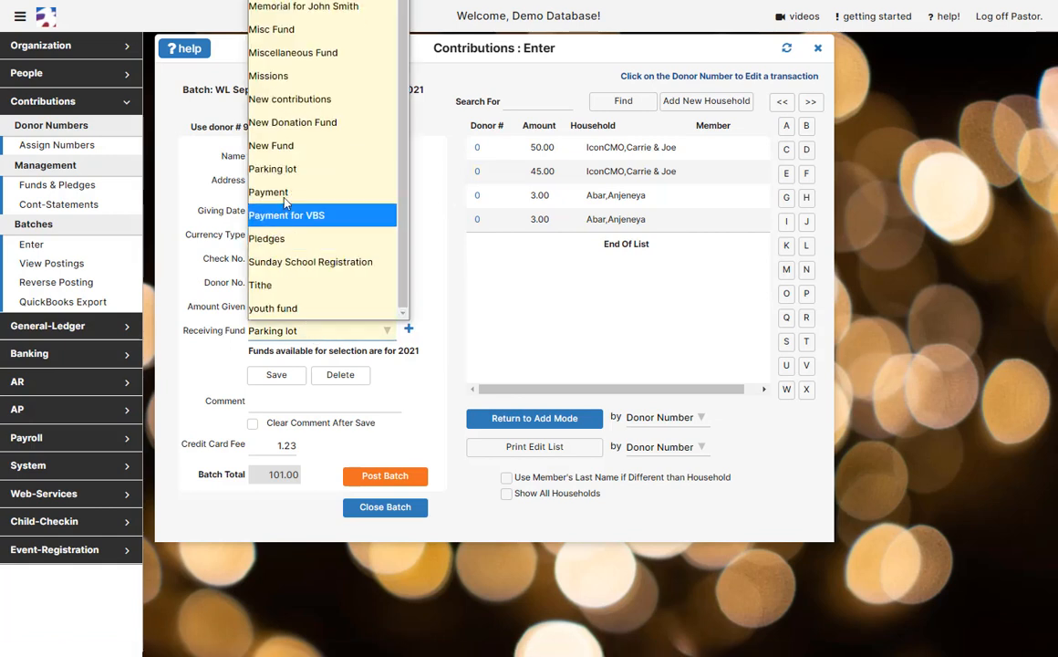
{"action": "left_click", "coordinate": [273, 77]}
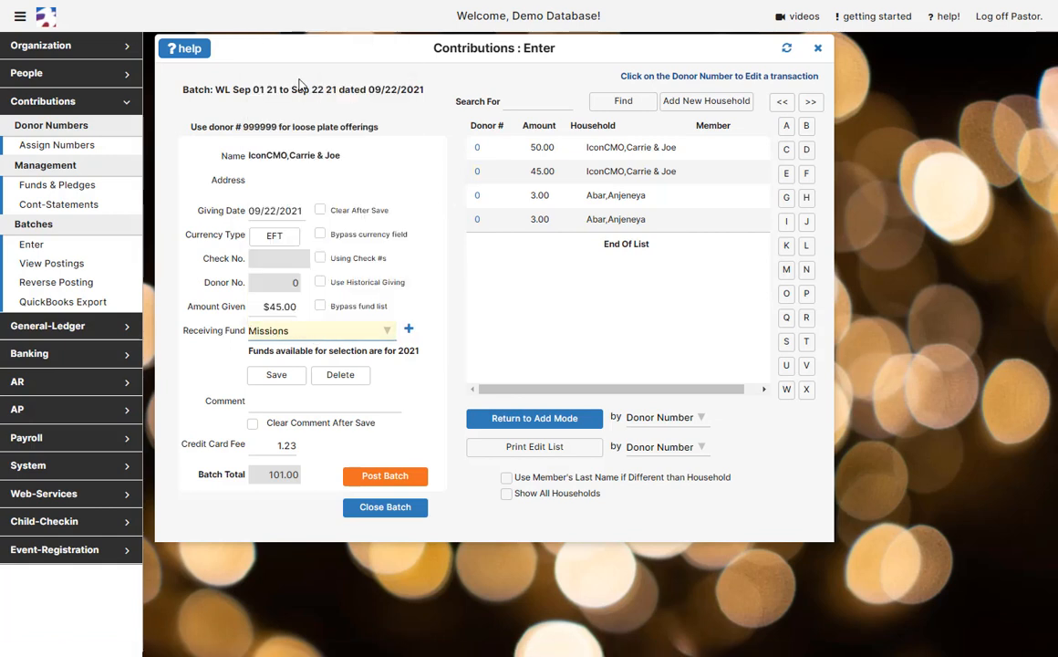
{"action": "left_click", "coordinate": [290, 375]}
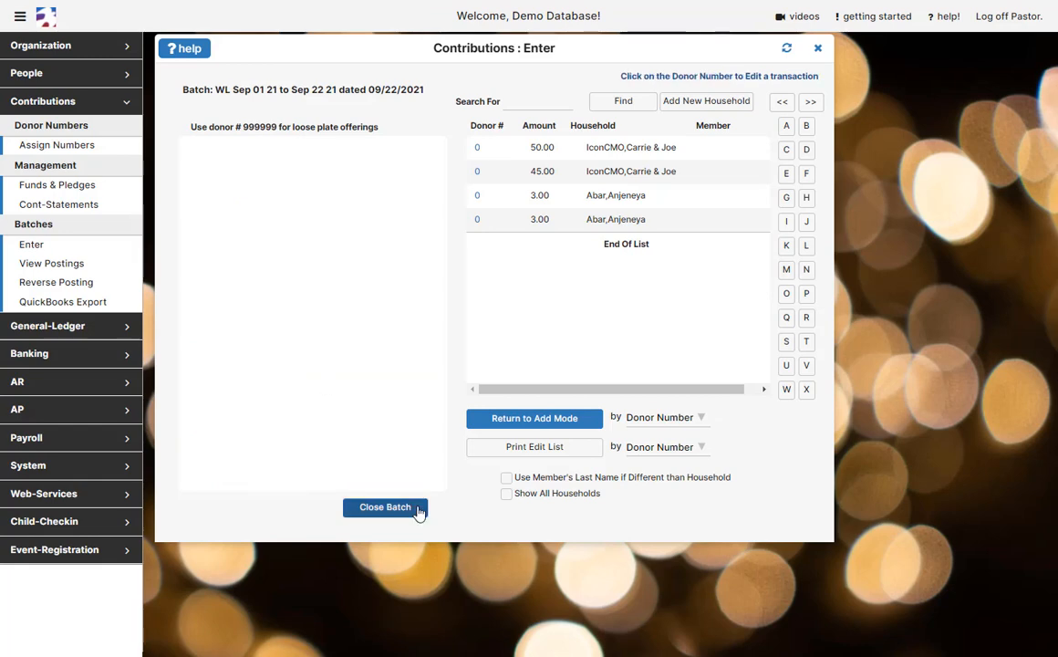
{"action": "left_click", "coordinate": [385, 506]}
{"action": "left_click", "coordinate": [273, 162]}
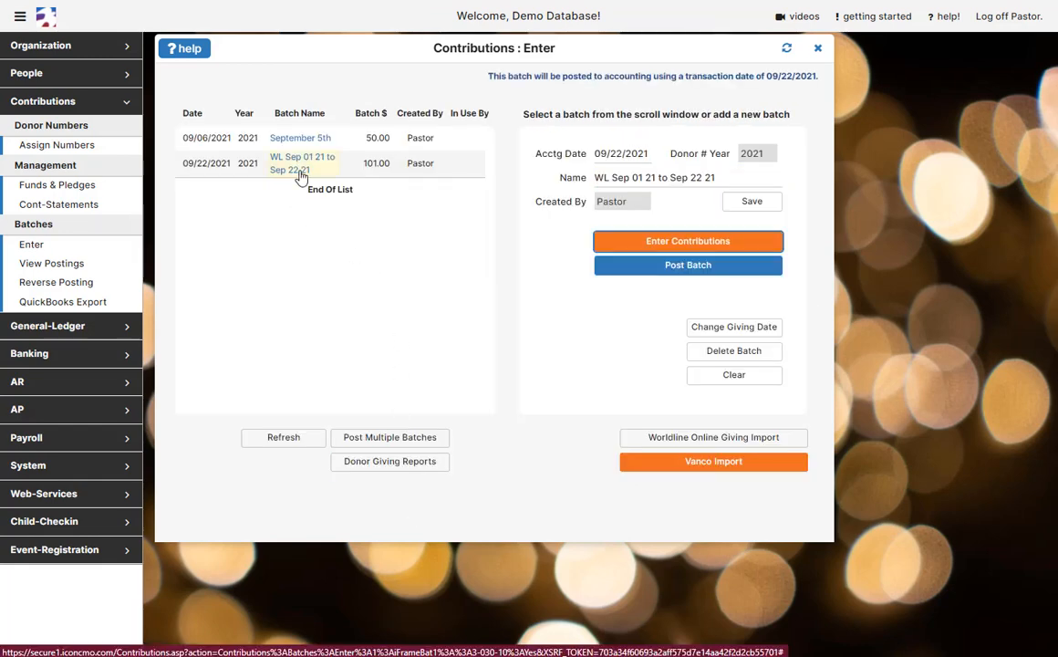
Post the WL contribution batch, creating Posting Journal 311.
{"action": "left_click", "coordinate": [608, 241]}
{"action": "left_click", "coordinate": [390, 196]}
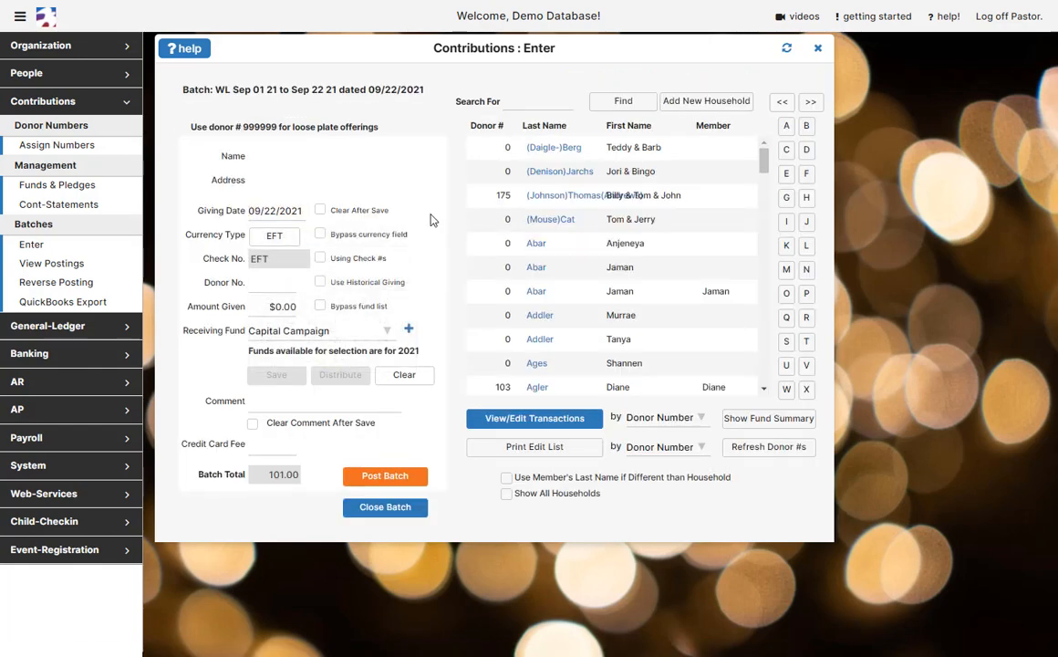
{"action": "left_click", "coordinate": [417, 490]}
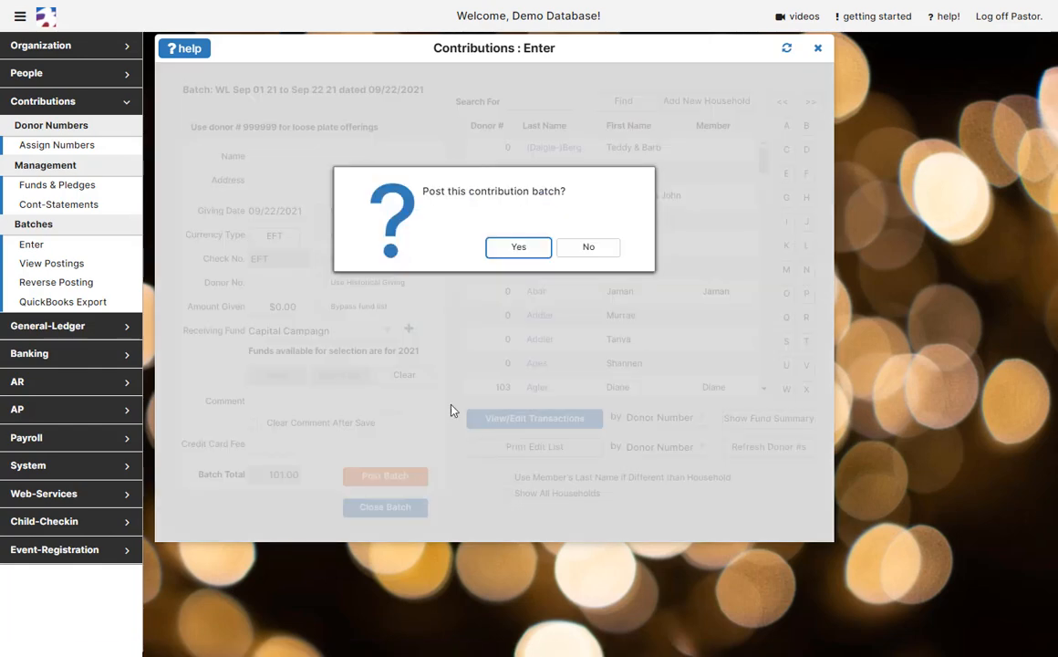
{"action": "left_click", "coordinate": [529, 251]}
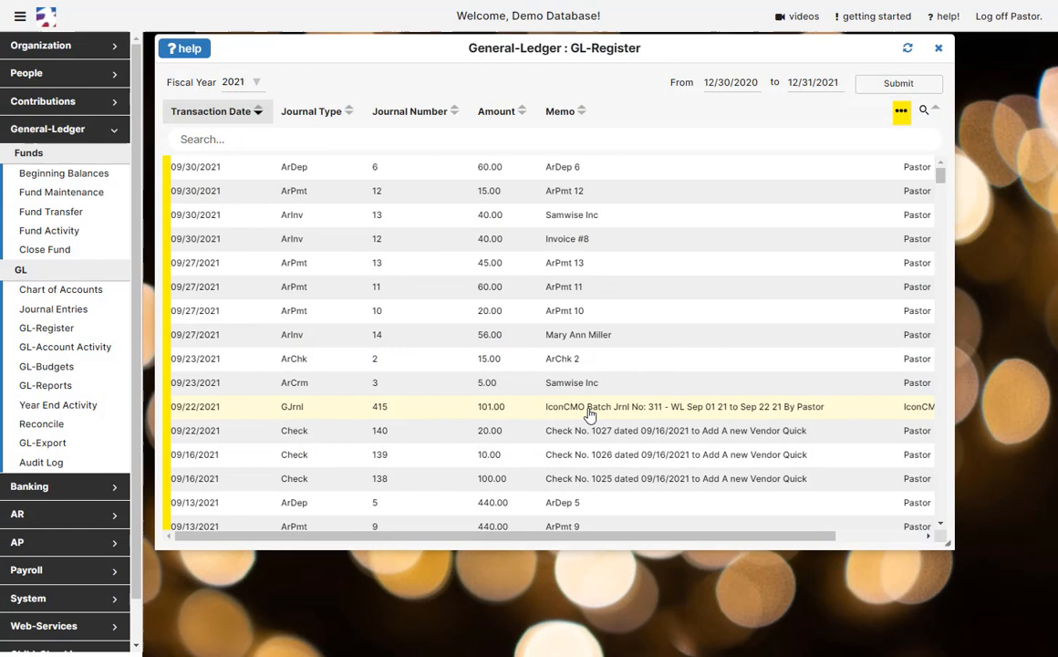
Show GL journal 415's details and review its balanced 101.00 entry lines.
{"action": "left_click", "coordinate": [588, 415]}
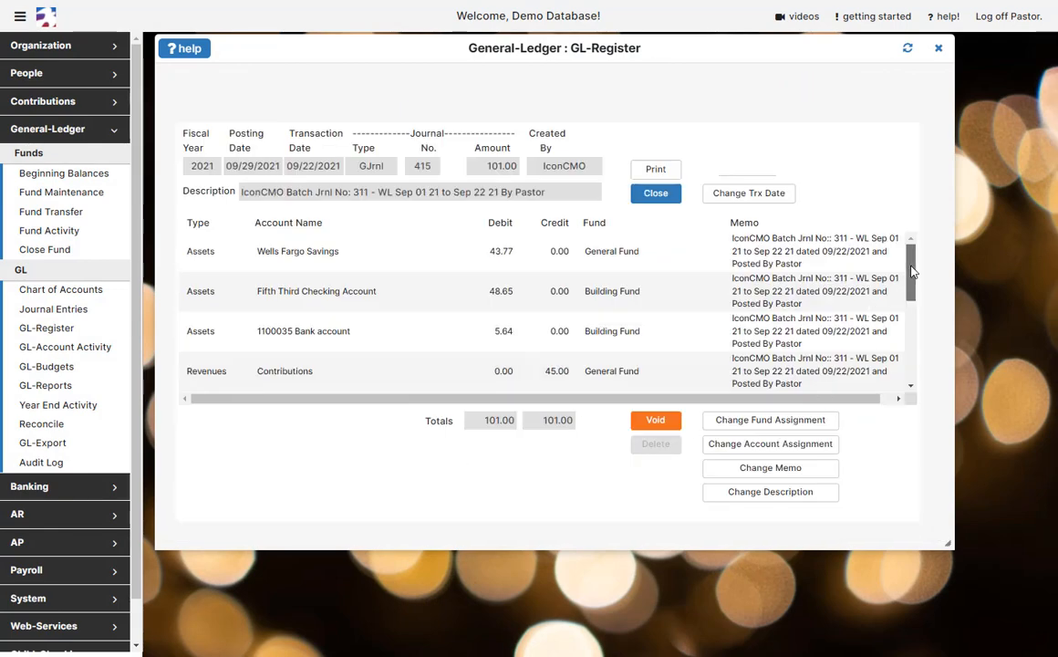
{"action": "scroll", "coordinate": [917, 293], "scroll_direction": "down", "scroll_amount": 2}
{"action": "left_click_drag", "start_coordinate": [918, 296], "coordinate": [921, 351]}
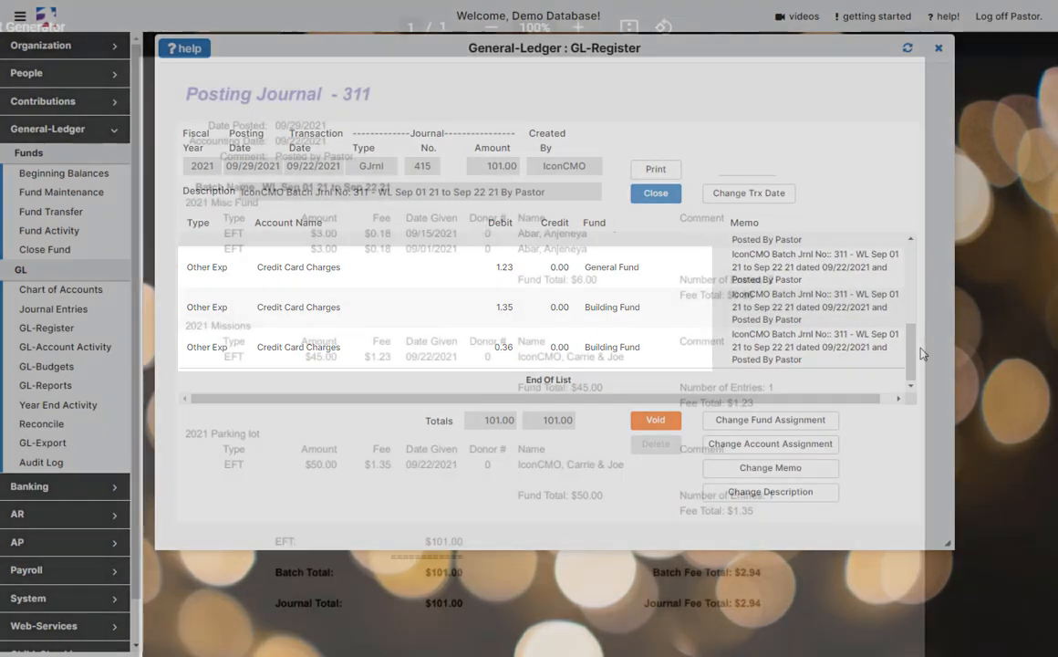